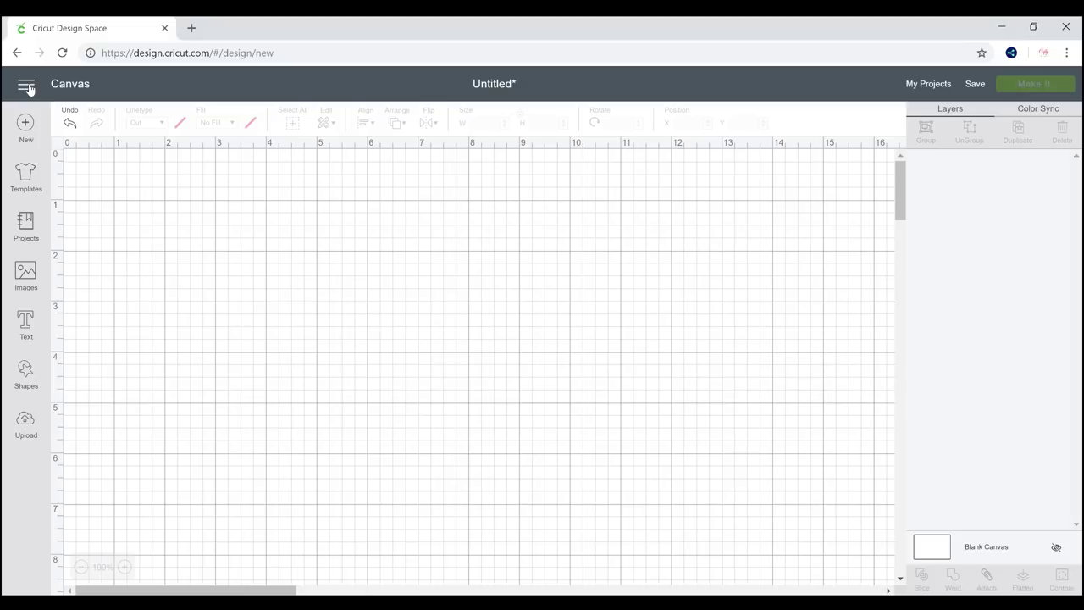
- Choose New Features from the main menu to show the notice that Cut, Draw and Print have moved
left_click(28, 88)
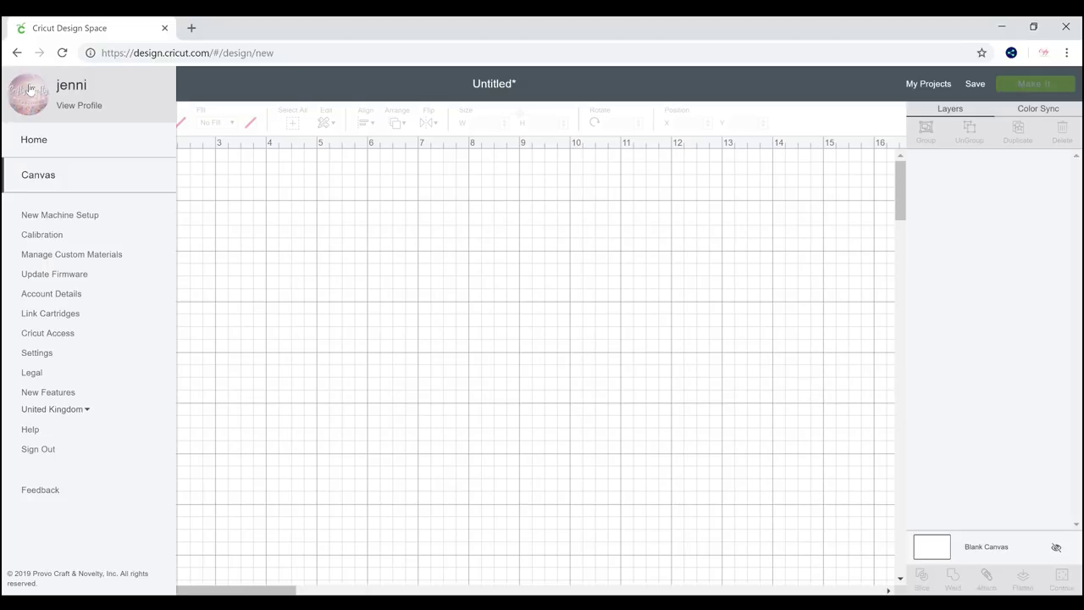
left_click(57, 396)
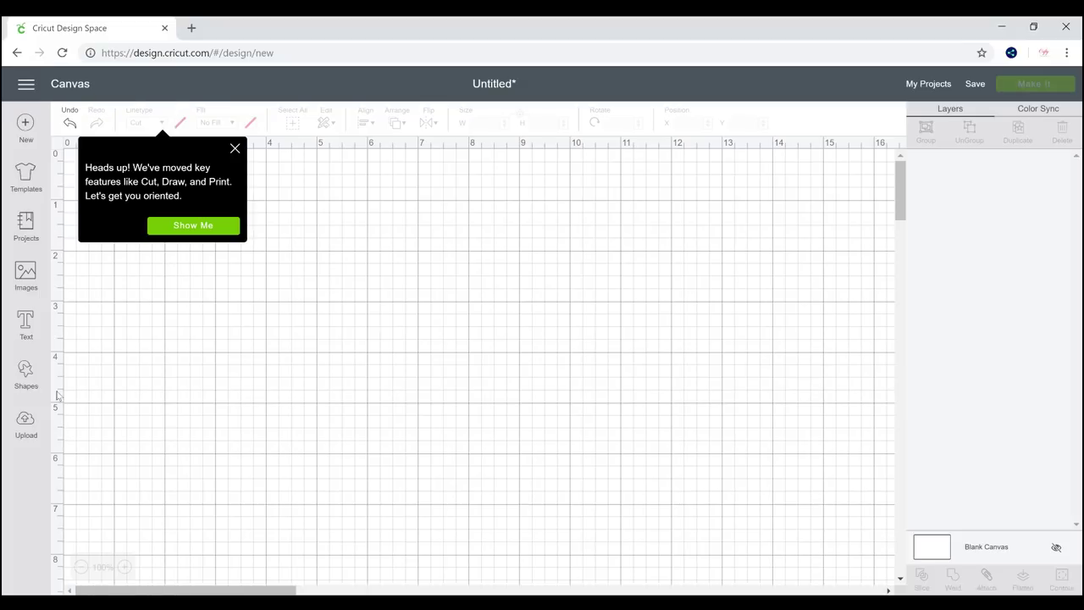
- Launch the Linetype and Fill tutorial with Show Me and Get Started
left_click(195, 226)
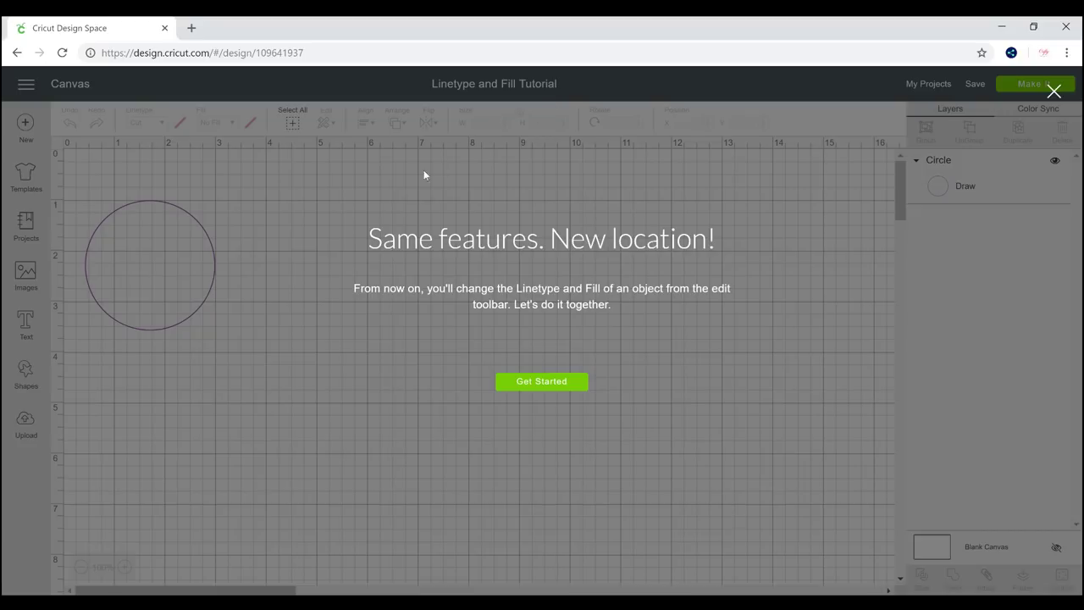
left_click(542, 386)
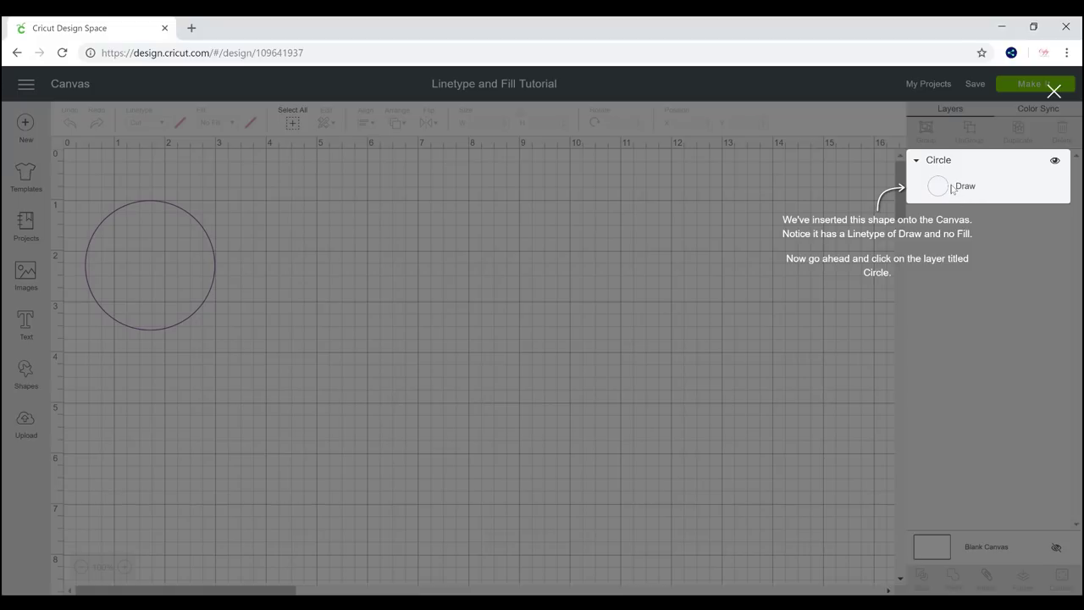
- Select the tutorial's Circle layer and switch its linetype from Draw to Cut
left_click(952, 188)
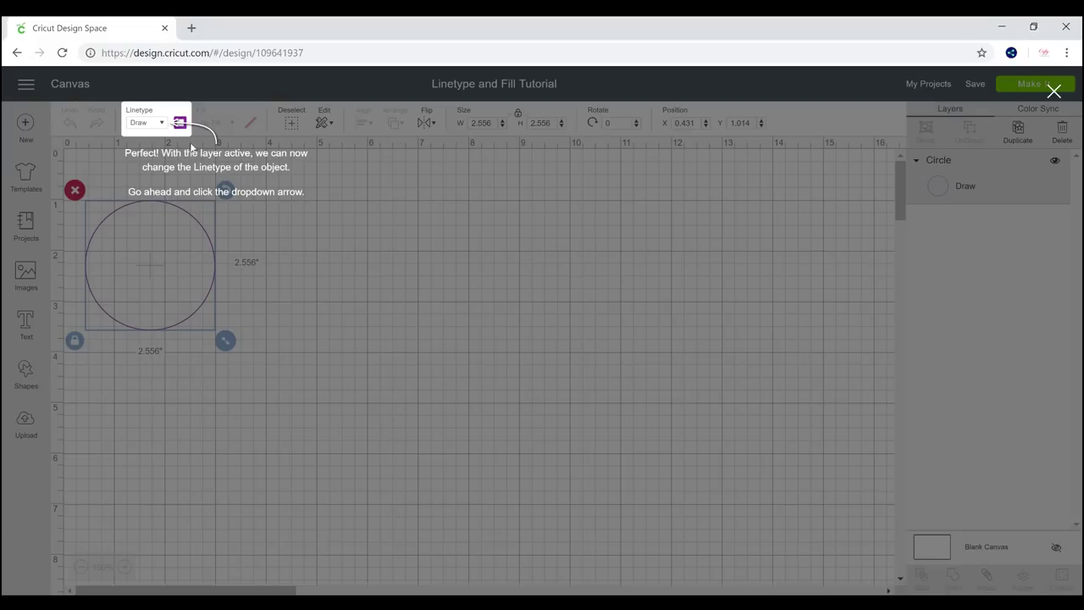
left_click(162, 123)
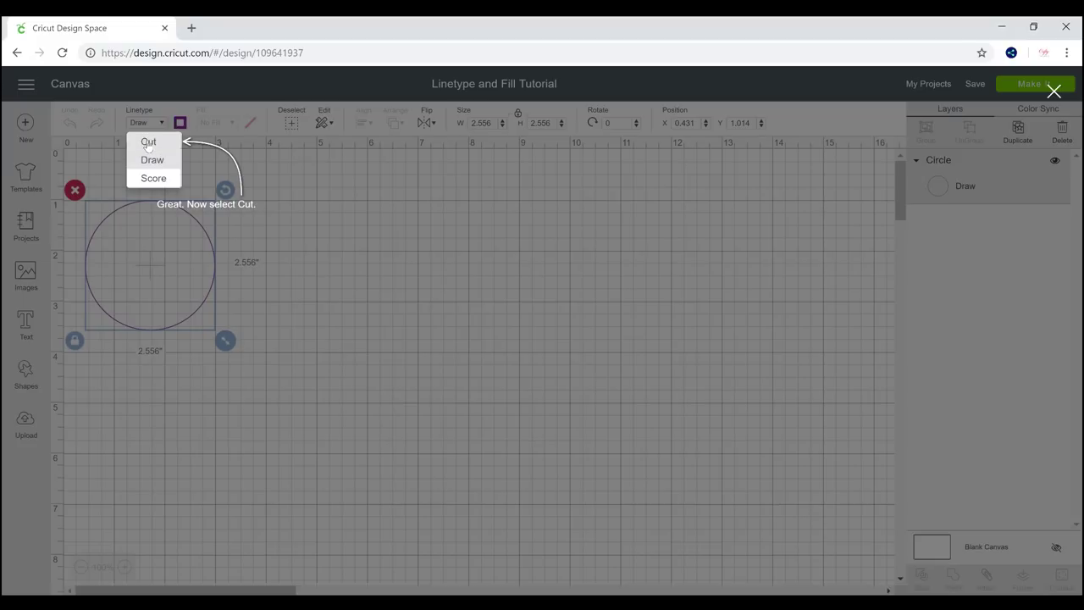
left_click(148, 142)
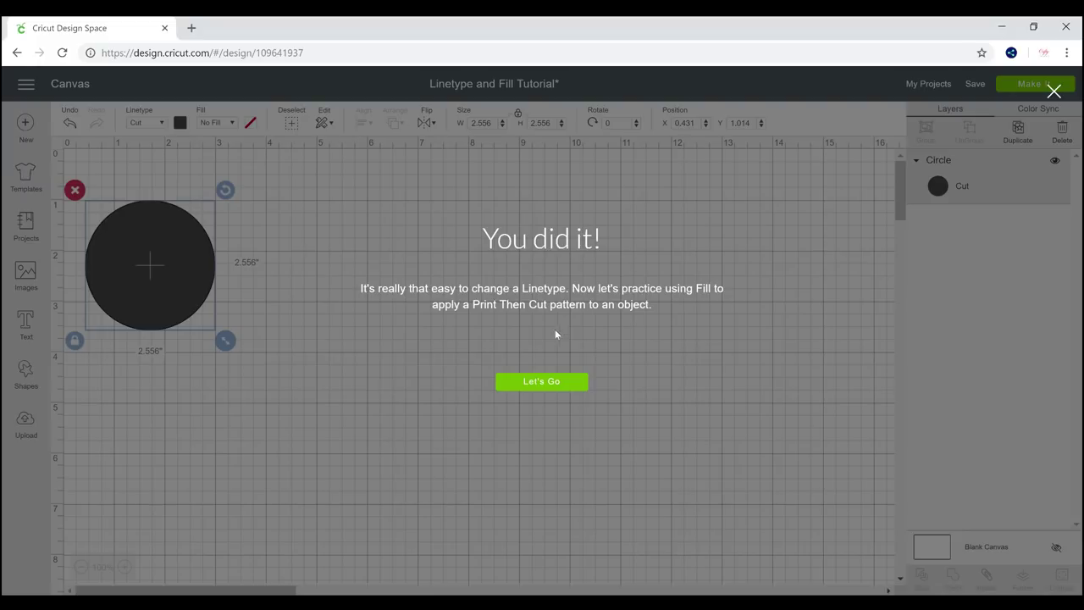
- Continue the tutorial, set the circle's fill to Print, and bring up its print colour settings
left_click(559, 385)
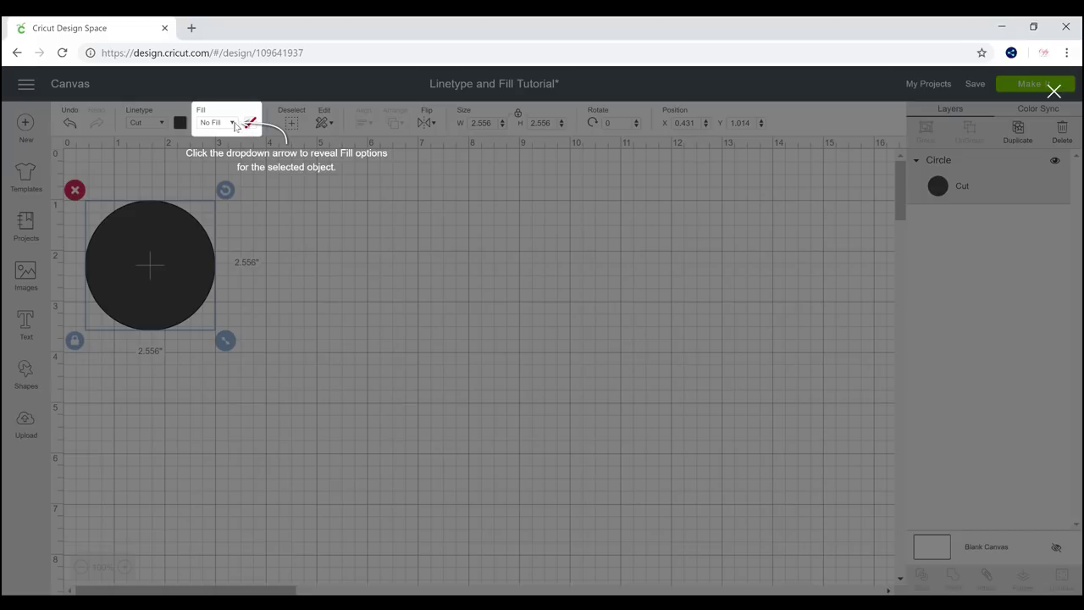
left_click(234, 125)
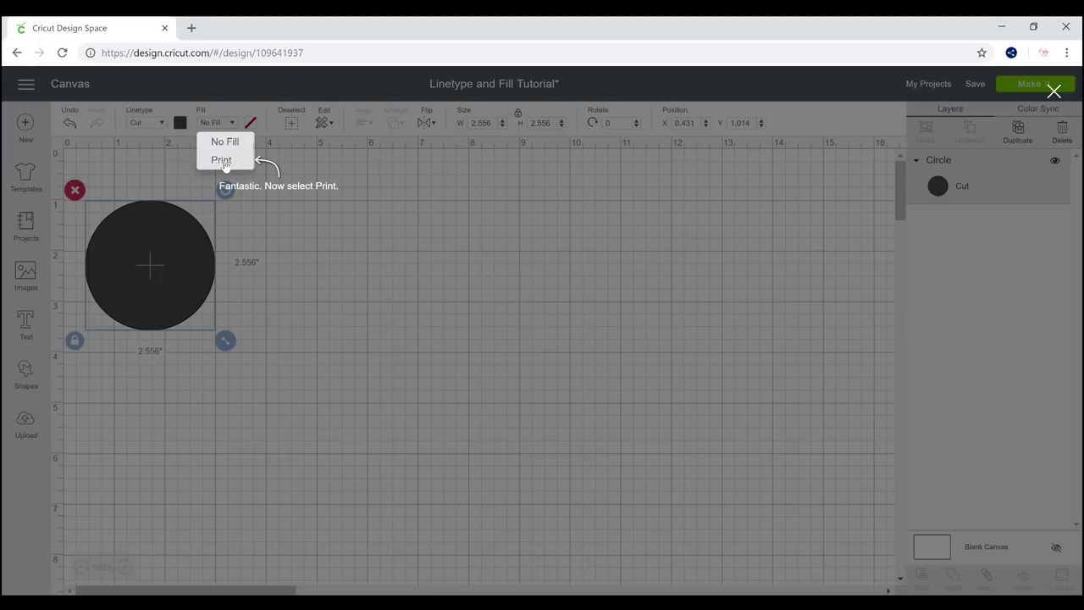
left_click(224, 161)
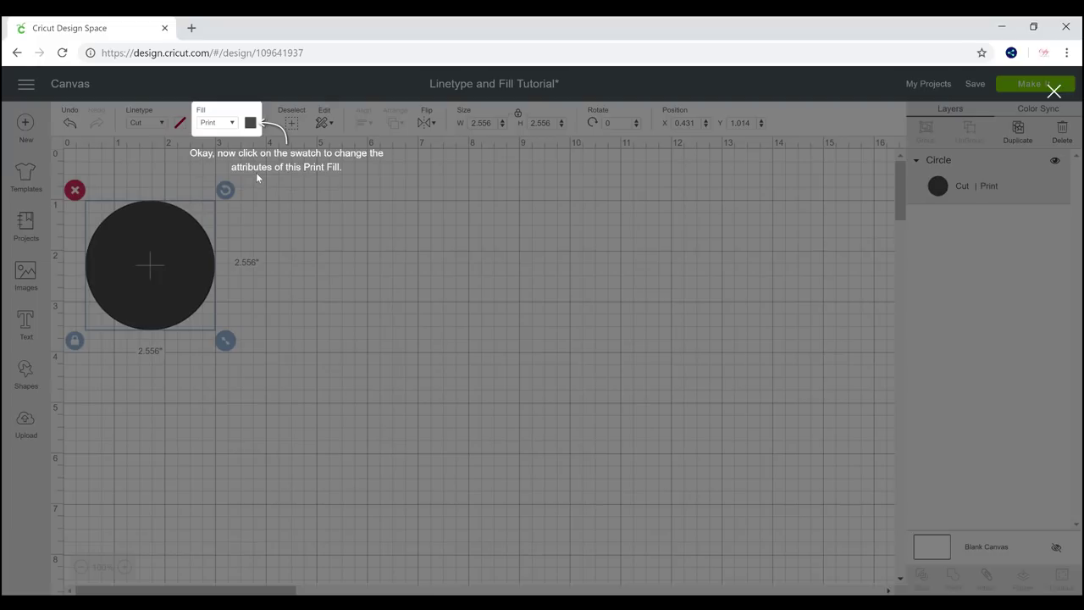
left_click(251, 124)
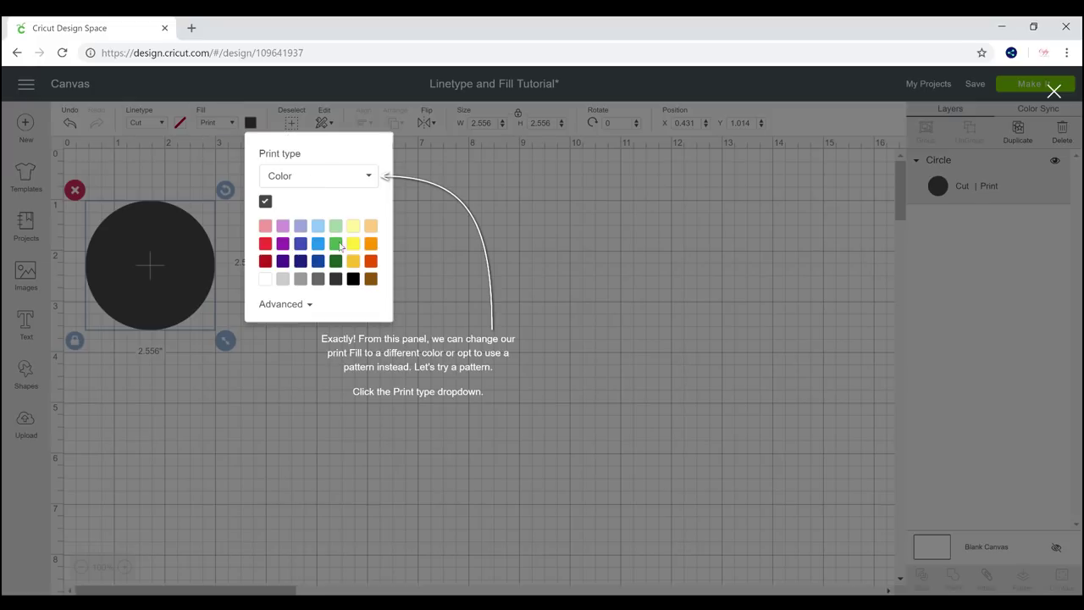
- Switch the circle's print type to Pattern, apply the first pattern, and finish the tutorial
left_click(370, 178)
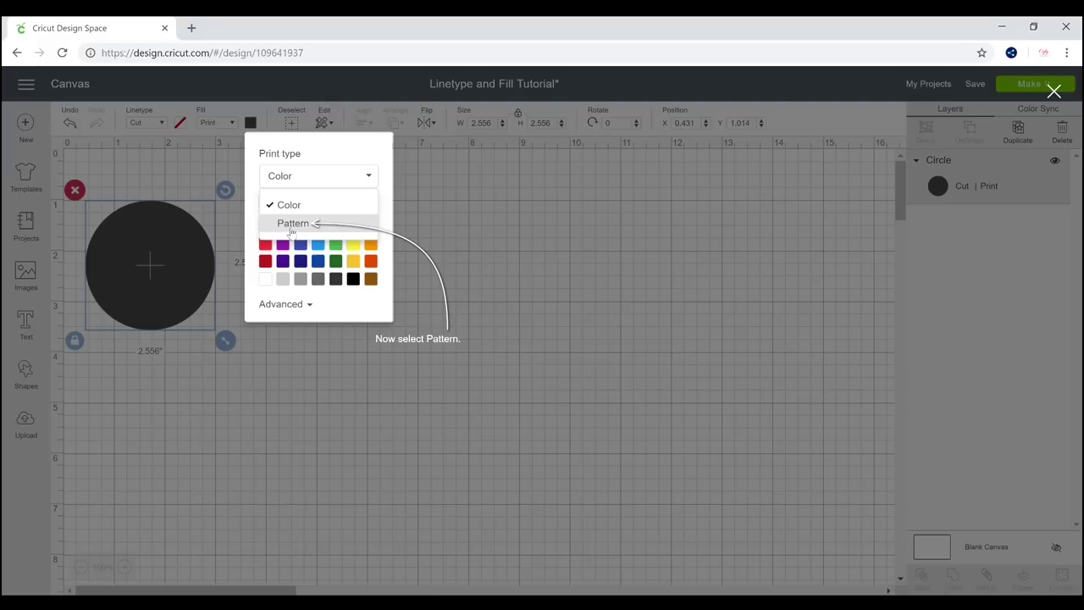
left_click(292, 224)
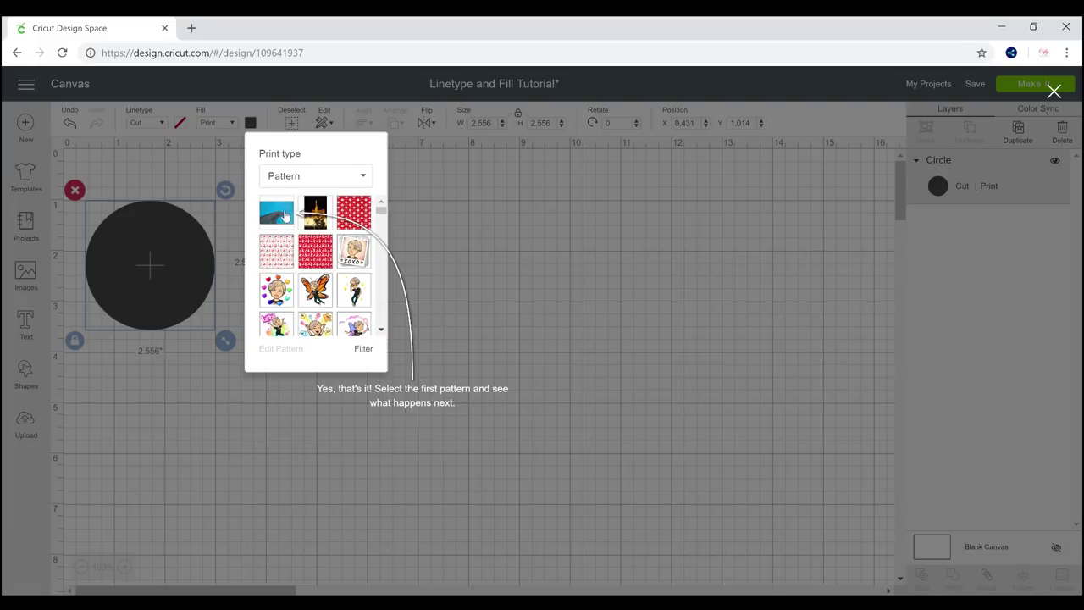
left_click(284, 216)
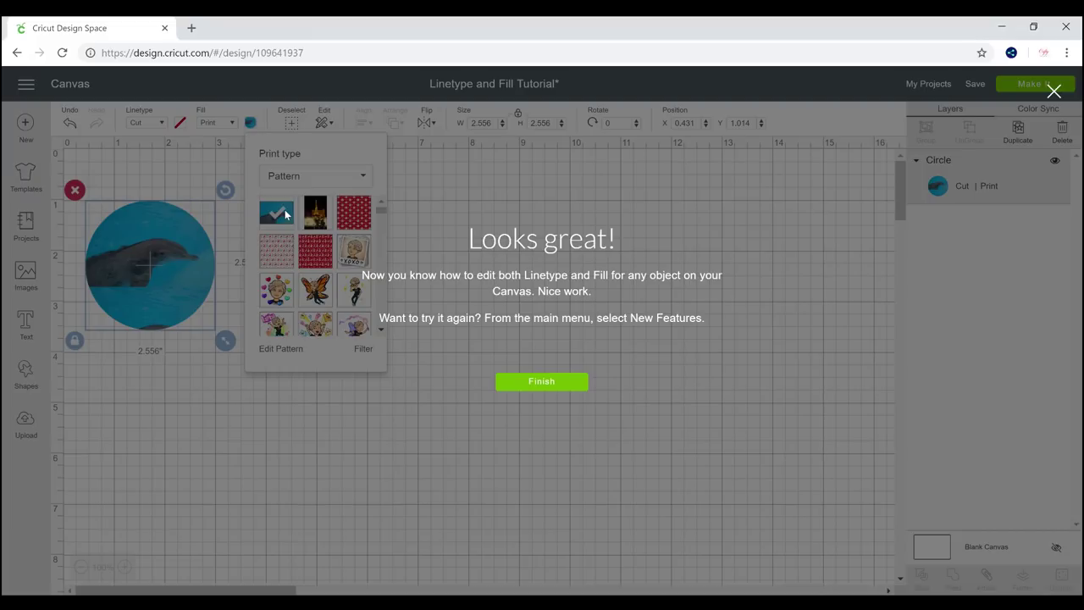
left_click(542, 382)
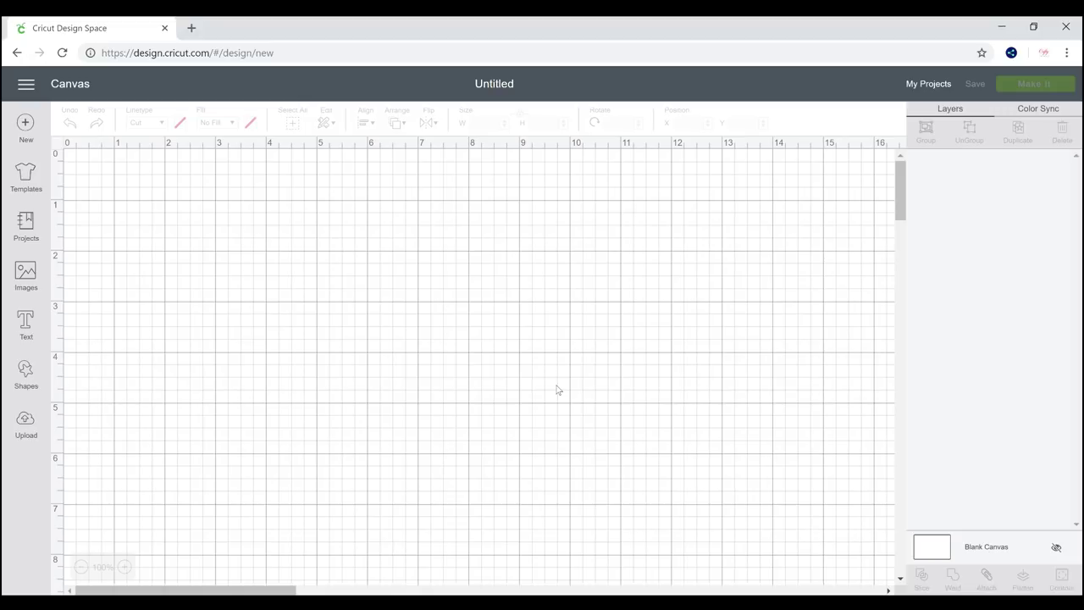
- Add a 3.593 × 3.111 in Cut Triangle from Shapes and toggle its layer visibility off and on
left_click(24, 369)
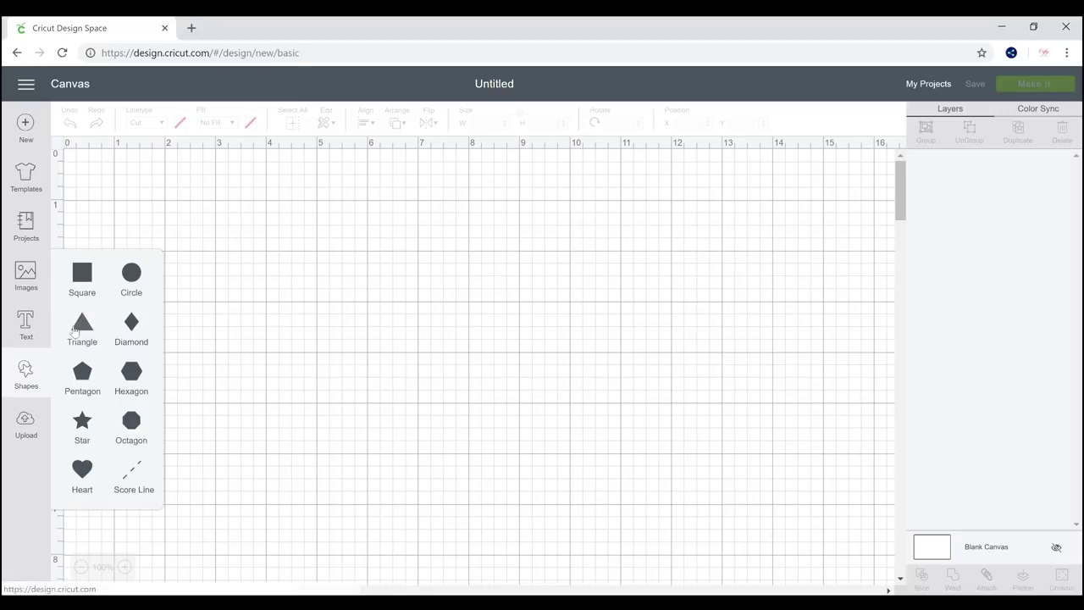
left_click(74, 331)
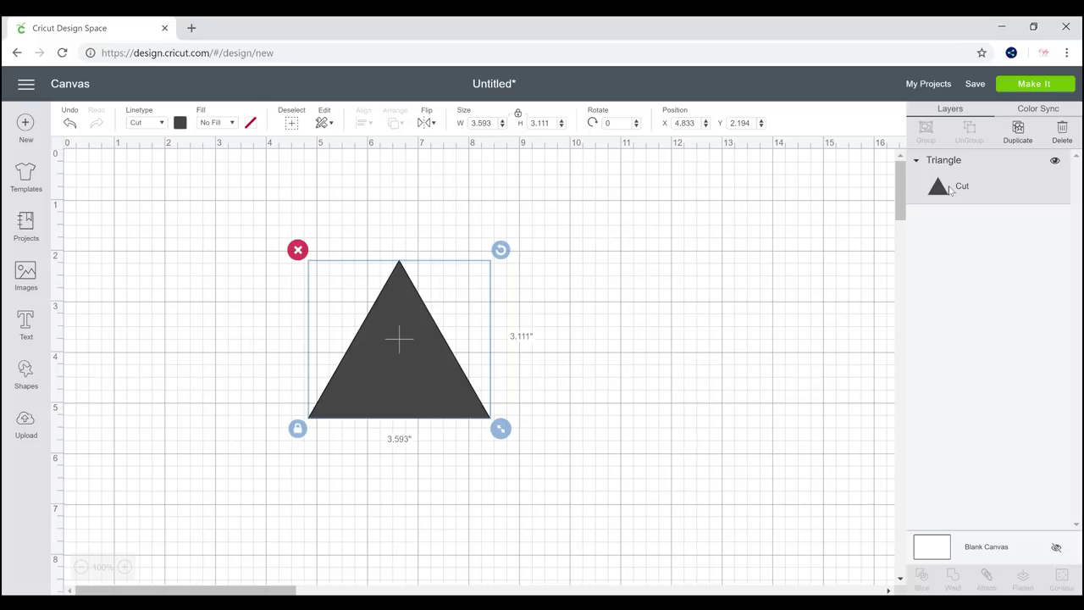
left_click(1055, 161)
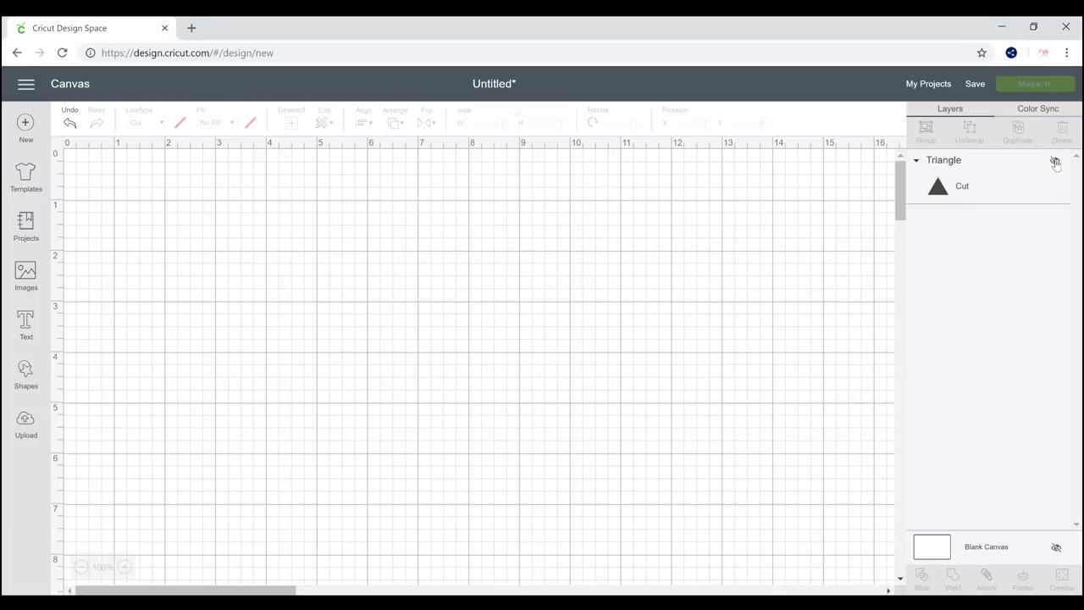
left_click(1056, 161)
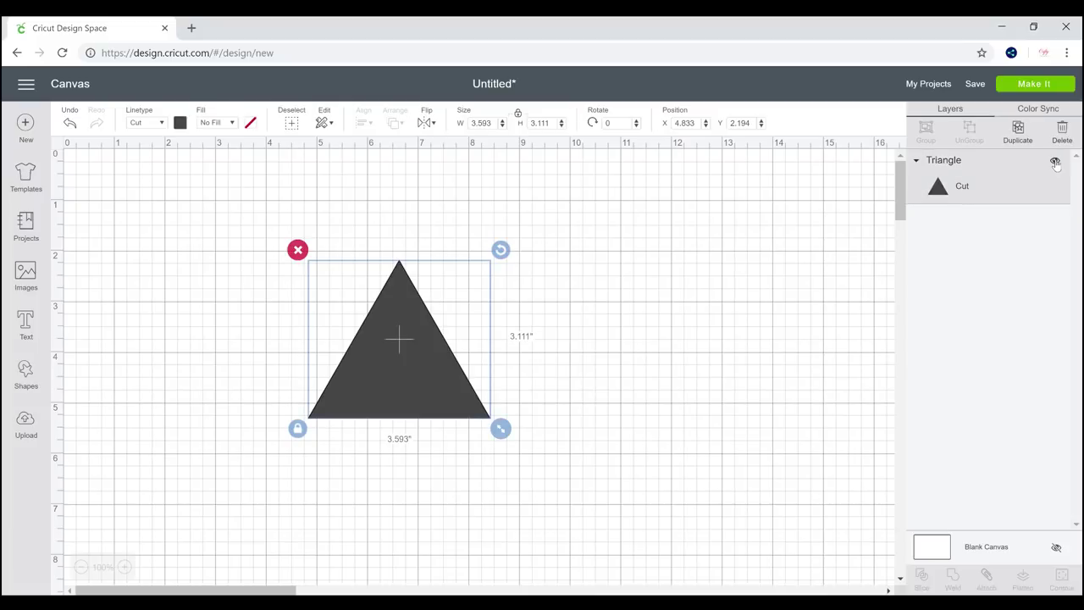
- Keep the triangle's linetype as Cut and try navy, purple and light purple palette colours
left_click(162, 126)
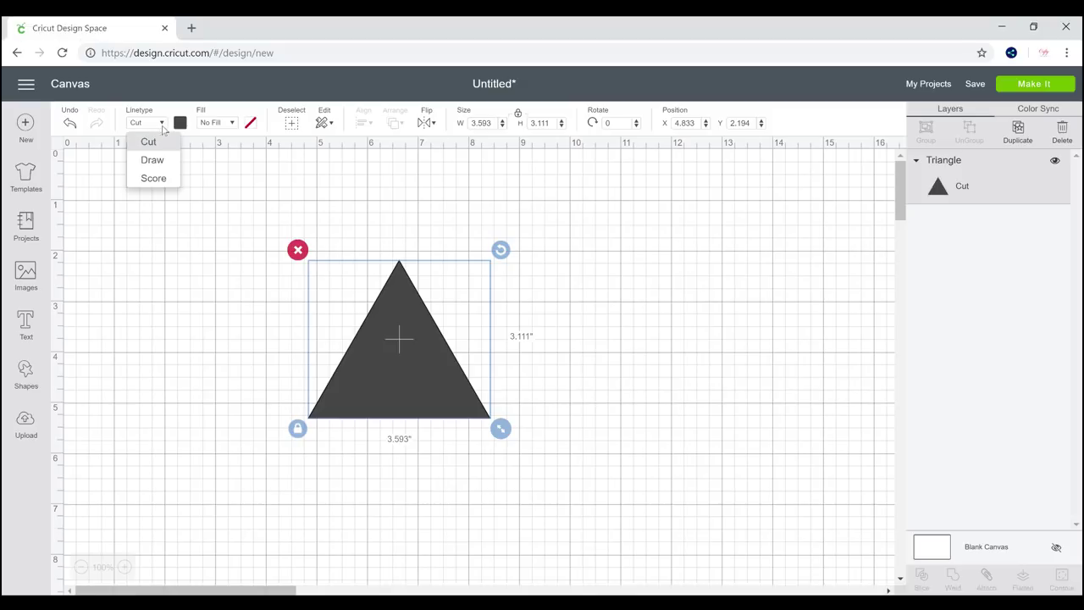
left_click(161, 142)
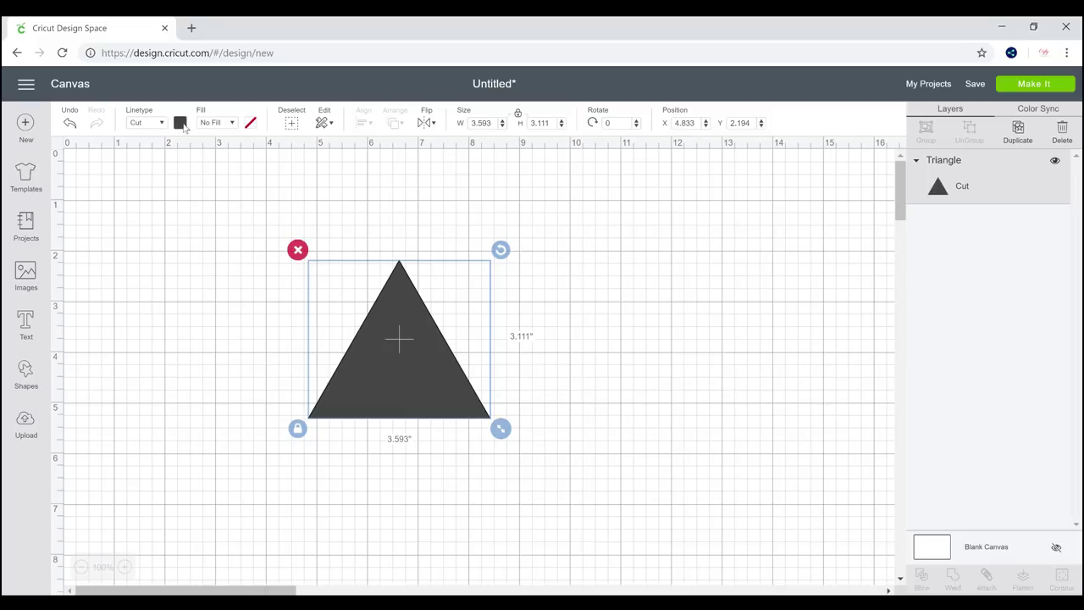
left_click(181, 125)
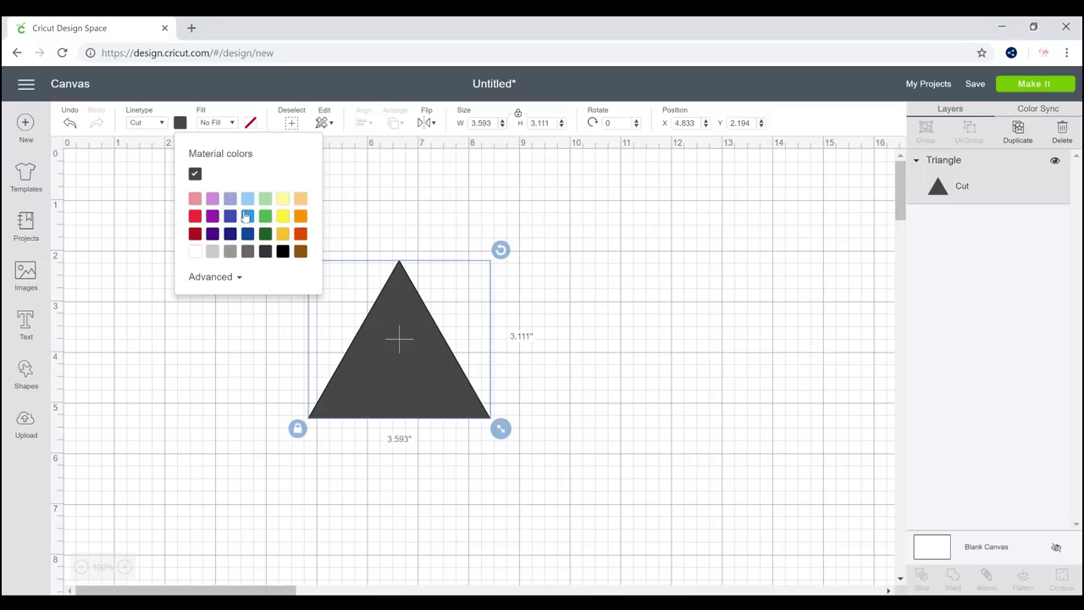
left_click(230, 235)
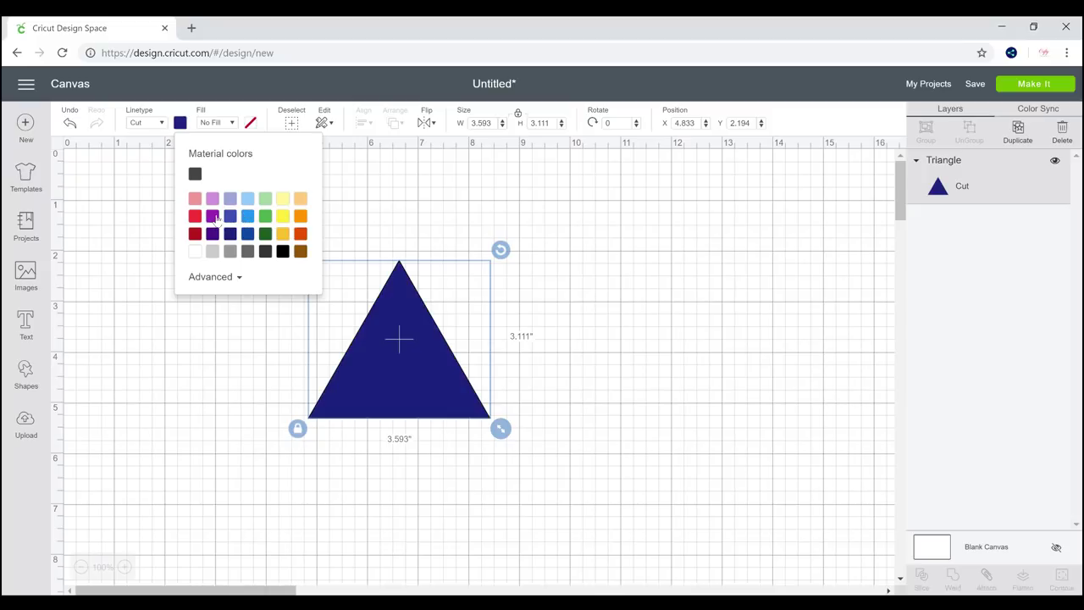
left_click(215, 218)
left_click(212, 200)
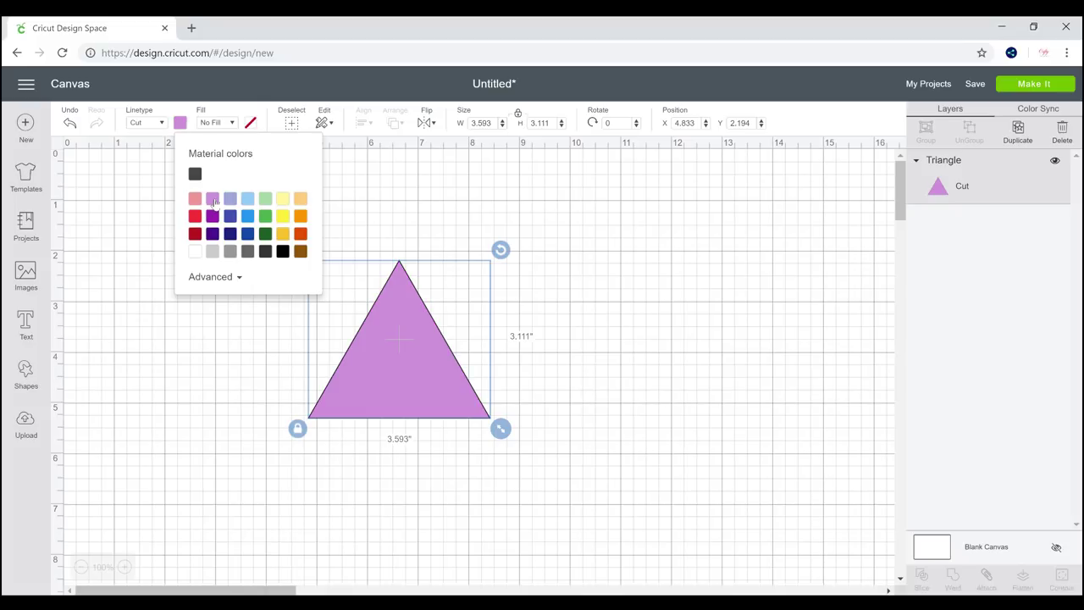
- Use the Advanced custom colour picker to set the triangle to light lilac #E4B4ED
left_click(236, 283)
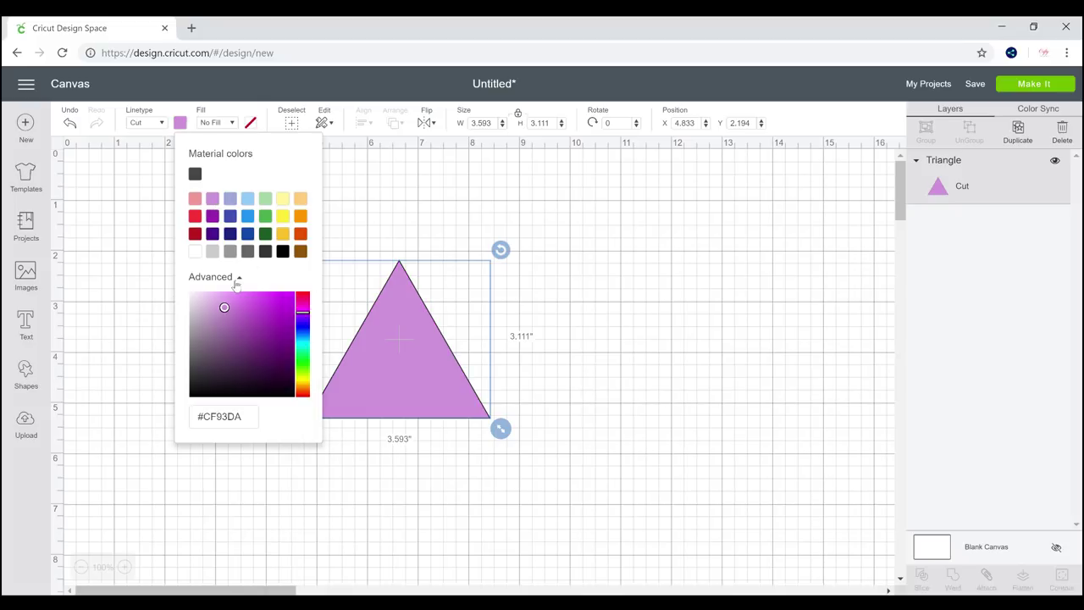
left_click(214, 296)
left_click(249, 306)
left_click(235, 343)
left_click(219, 338)
left_click(241, 313)
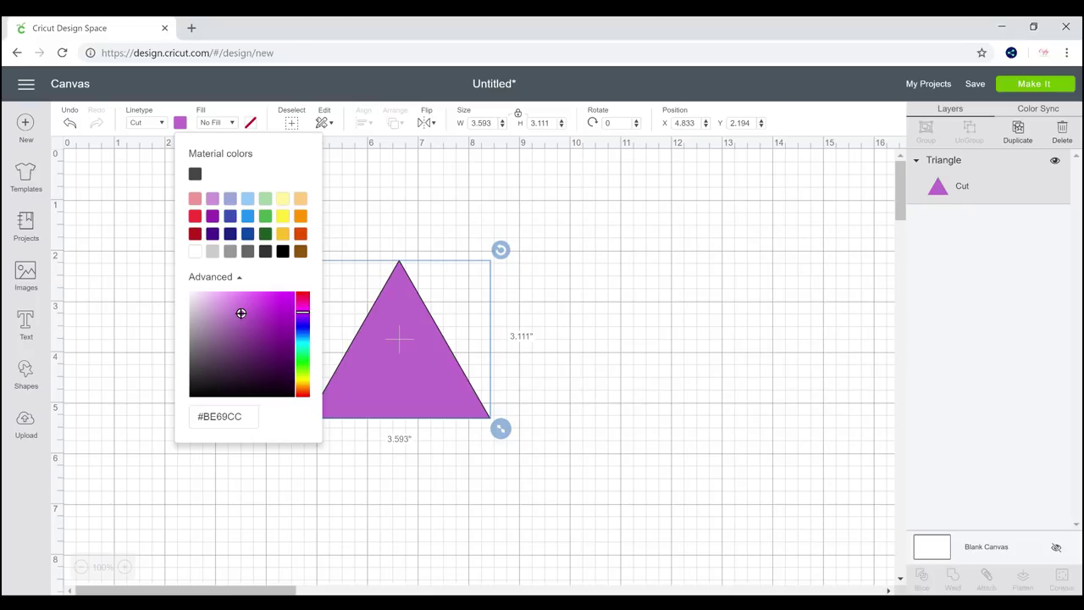
left_click_drag(241, 313, 215, 299)
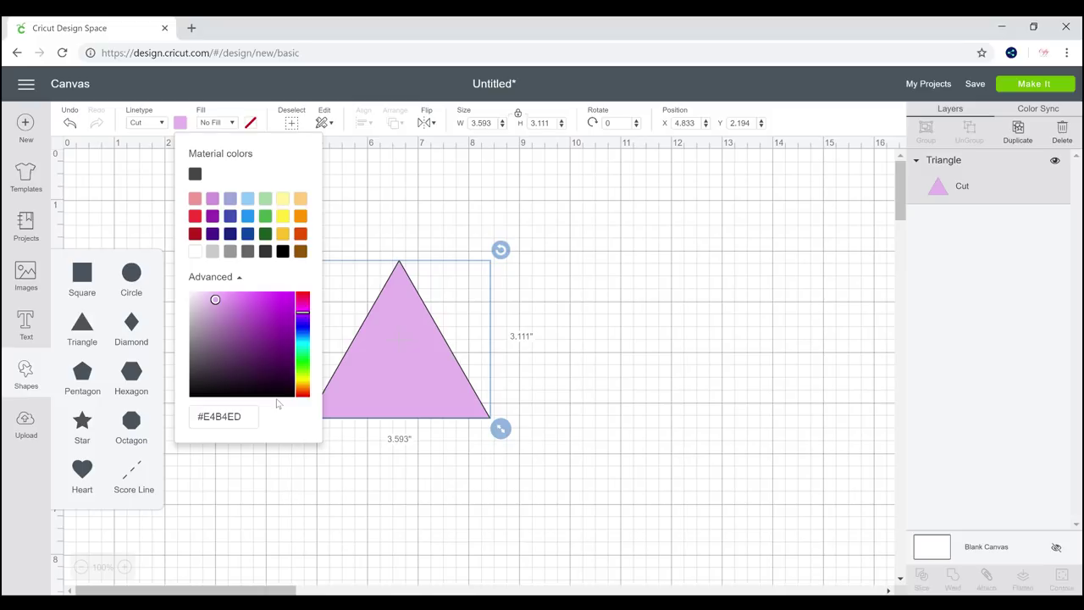
- Set the triangle's linetype to Draw and browse the available pen colours and pen types
left_click(179, 123)
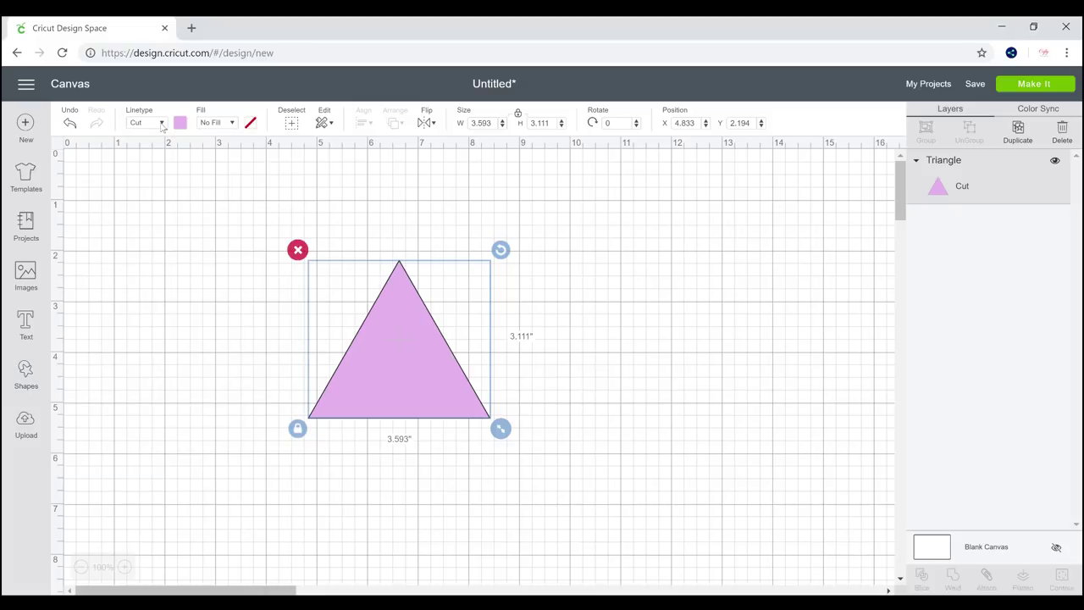
left_click(161, 124)
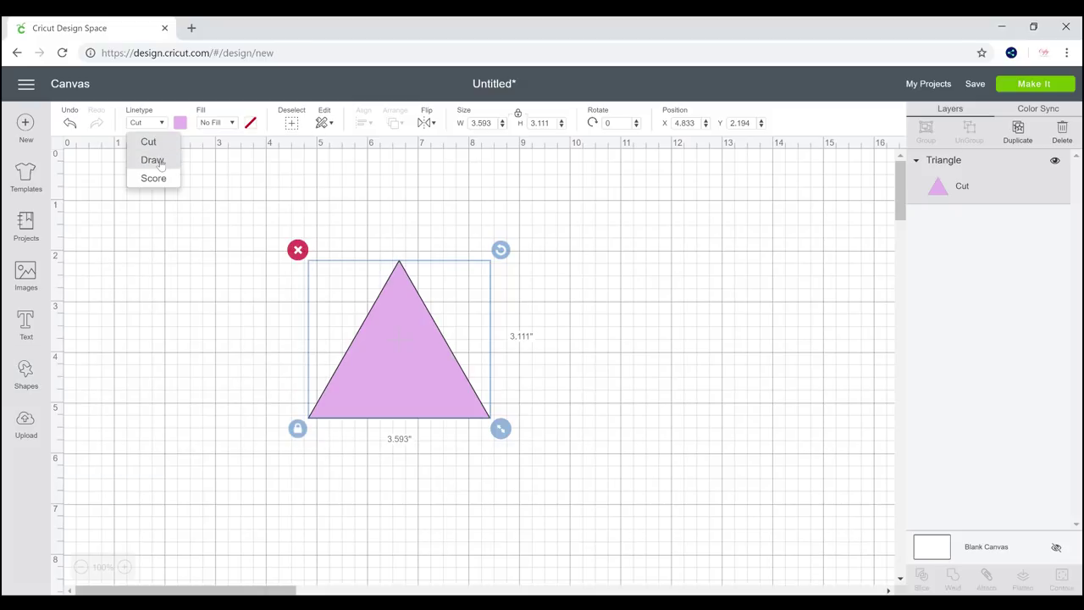
left_click(152, 160)
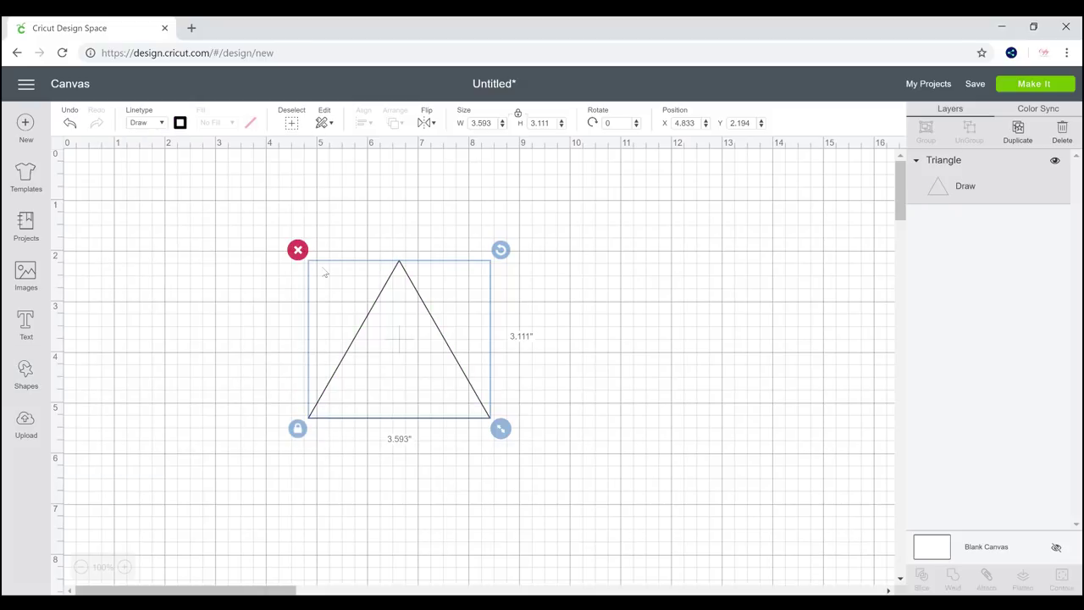
left_click(179, 124)
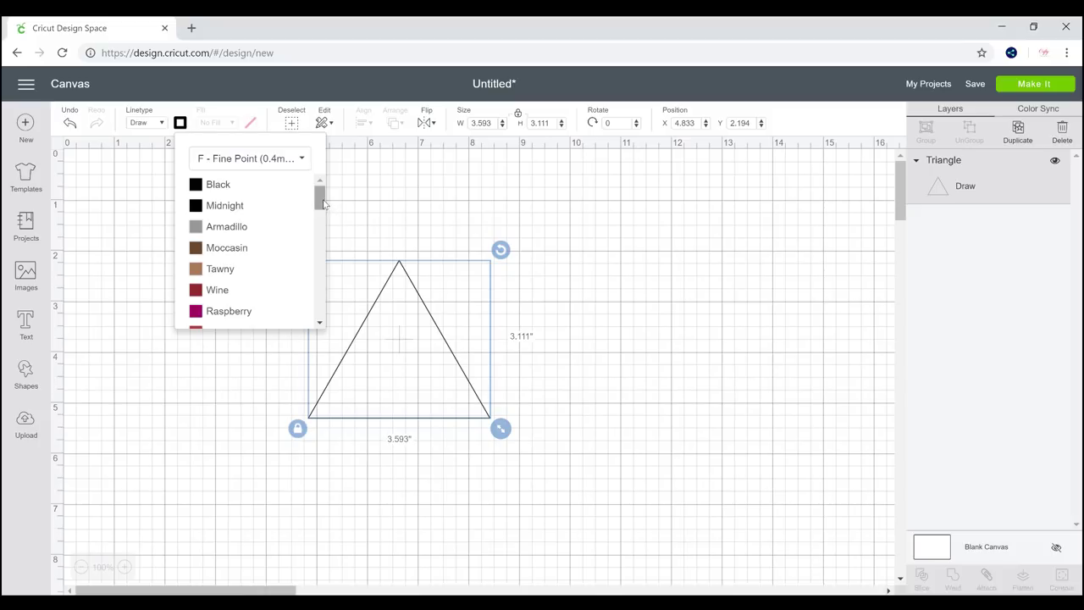
scroll(325, 232, "down", 2)
scroll(324, 233, "down", 8)
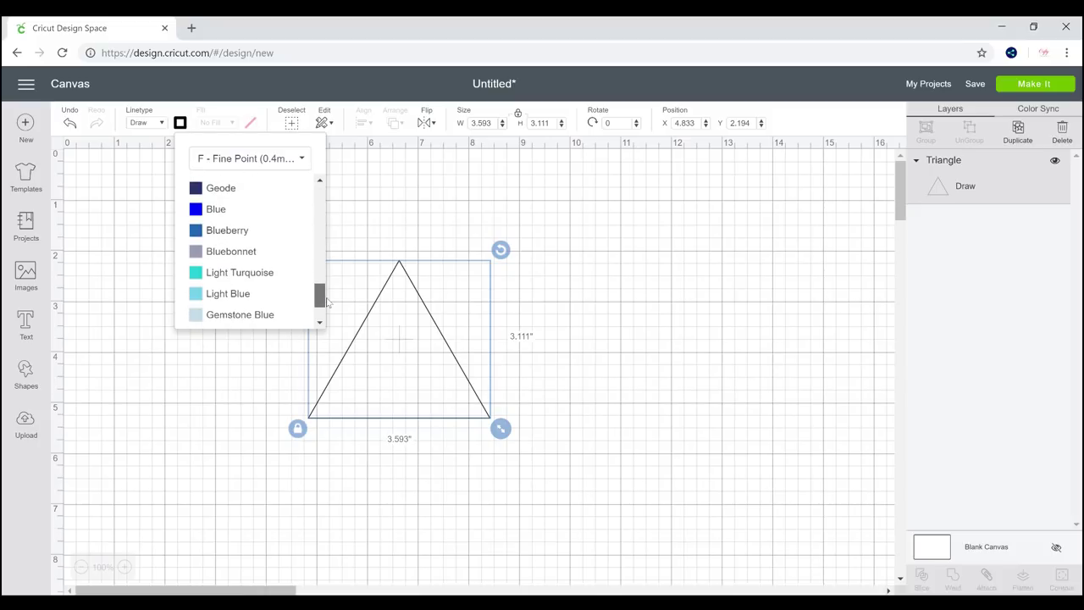
scroll(302, 205, "up", 10)
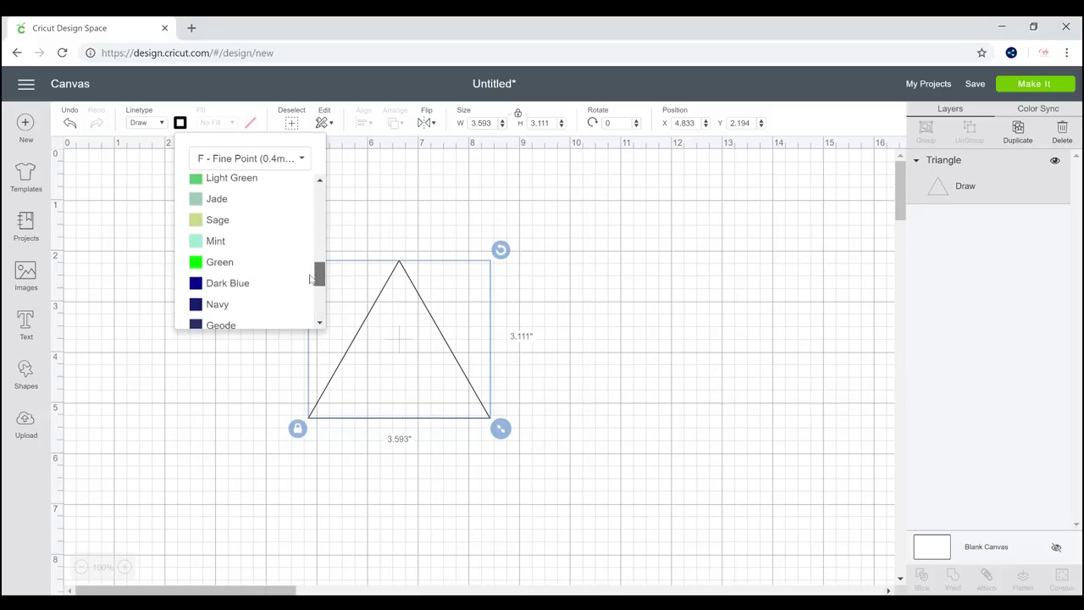
left_click(300, 160)
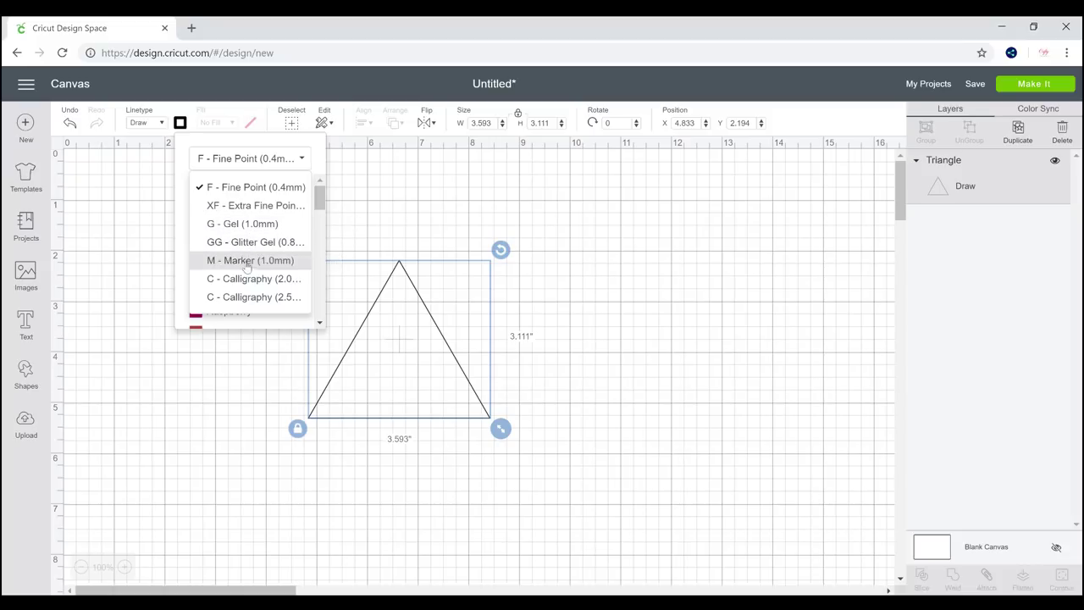
left_click_drag(319, 199, 320, 256)
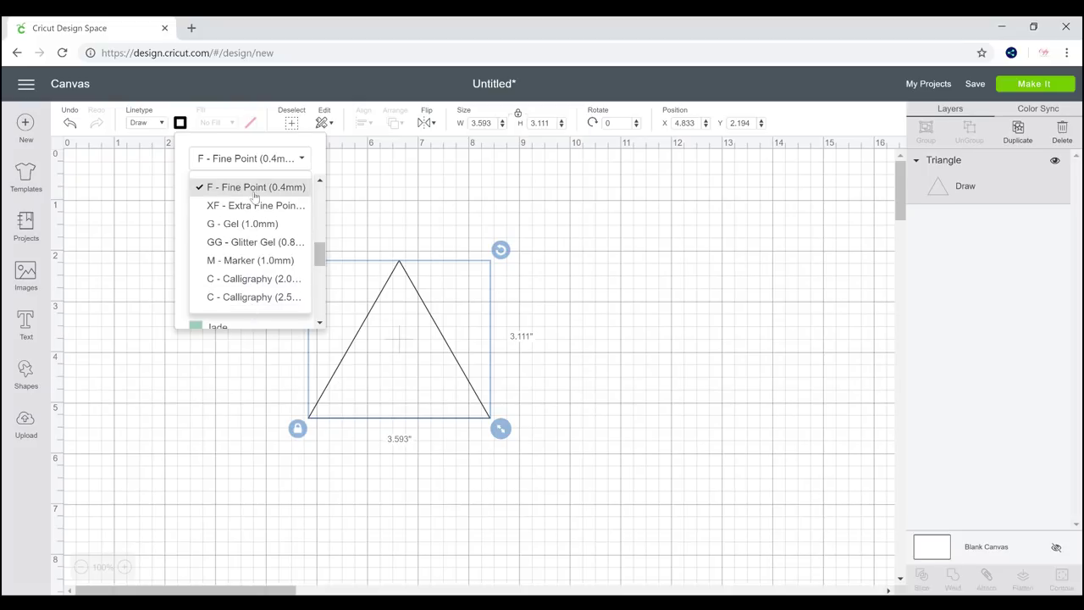
- Change the triangle's linetype to Score for a dashed outline
left_click(160, 123)
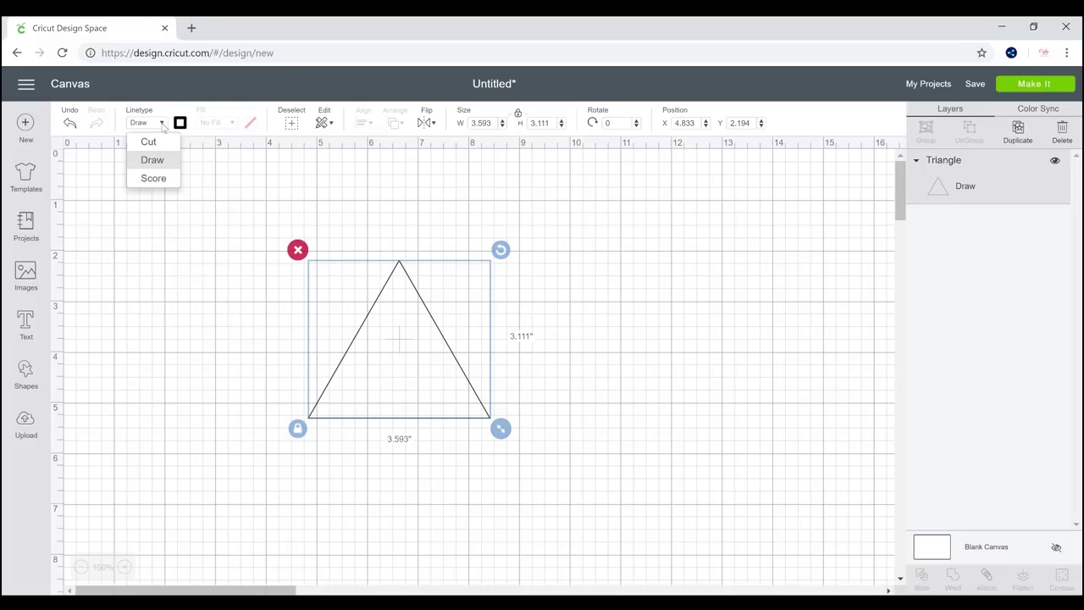
left_click(163, 184)
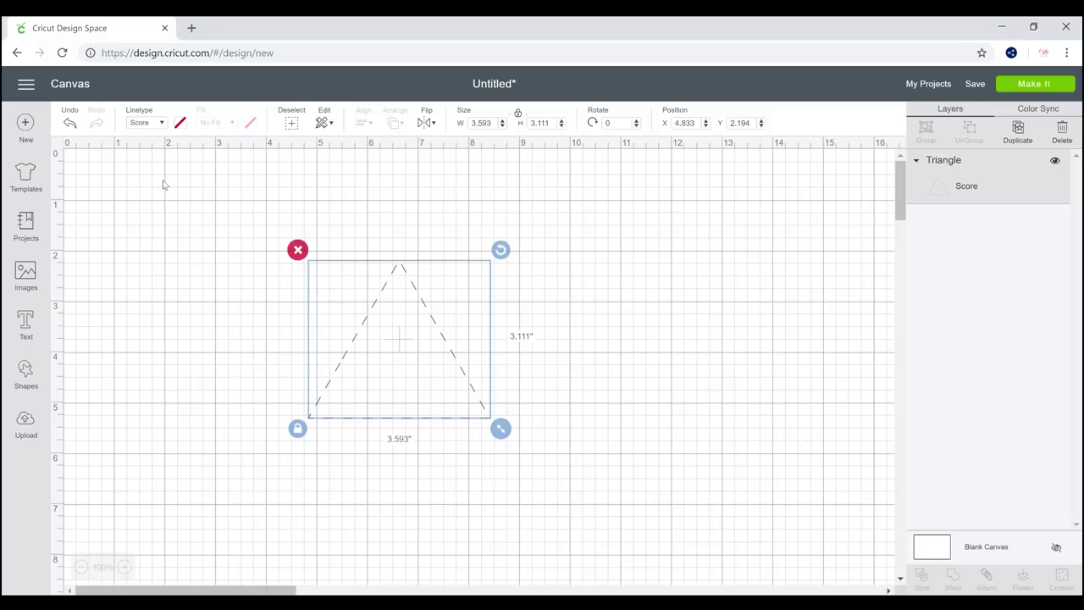
left_click(161, 123)
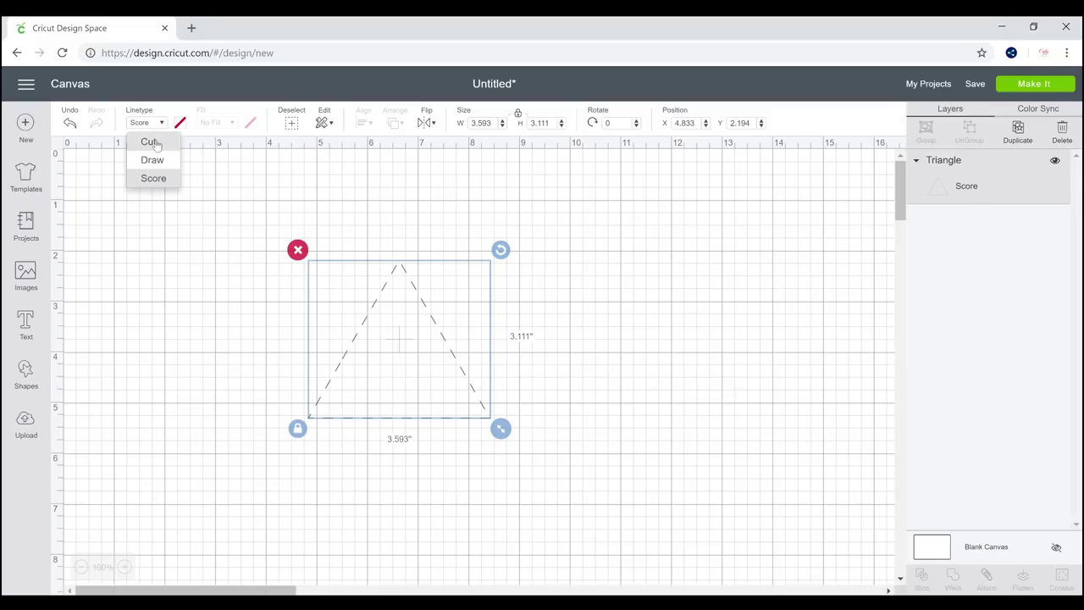
- Return the triangle's linetype to Cut and give it a Print fill
left_click(149, 142)
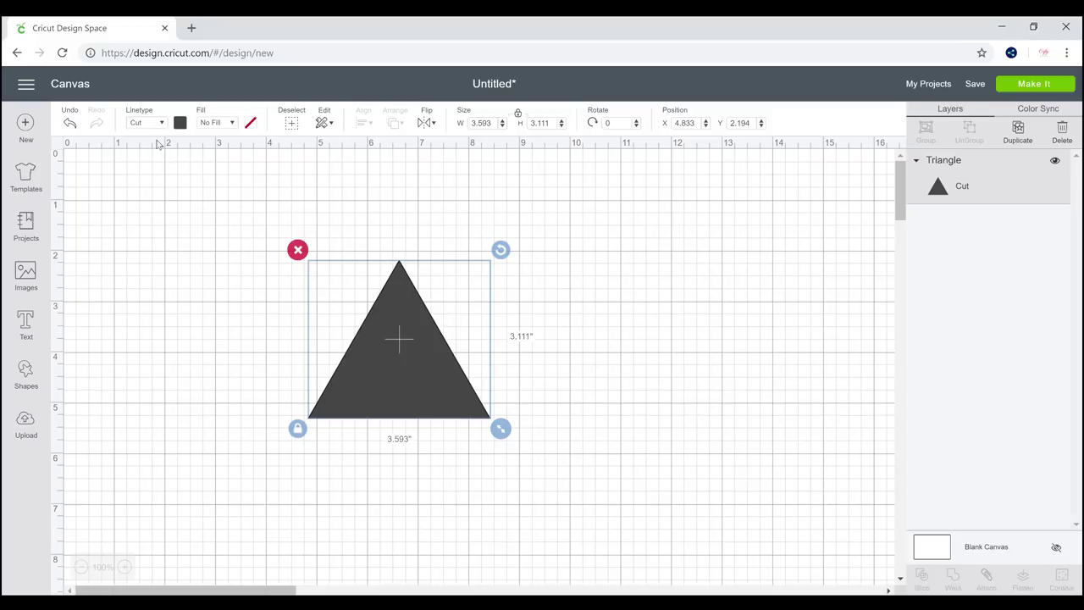
left_click(233, 124)
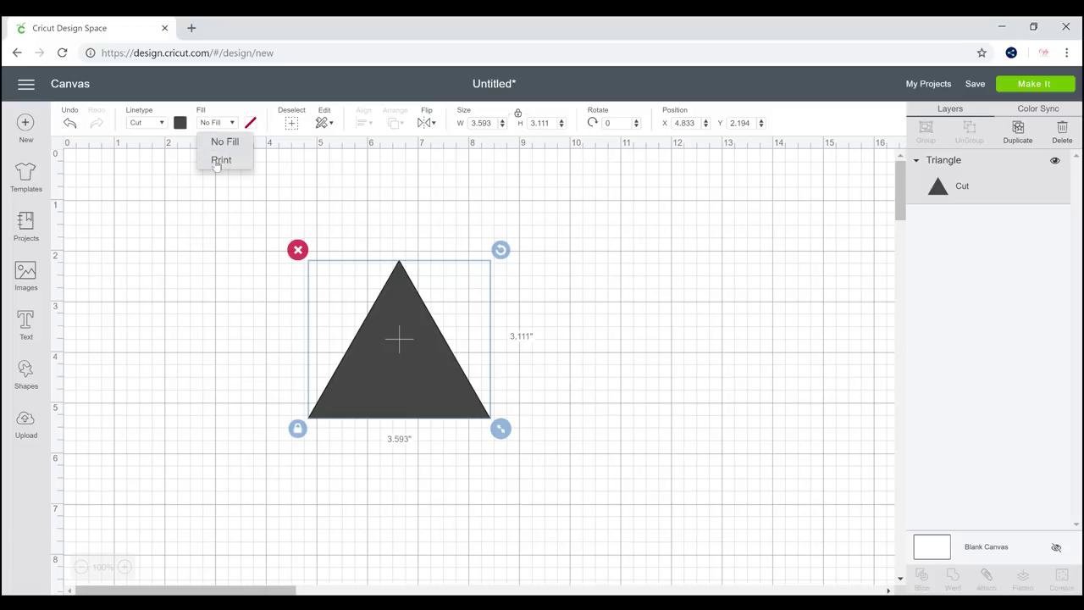
left_click(220, 160)
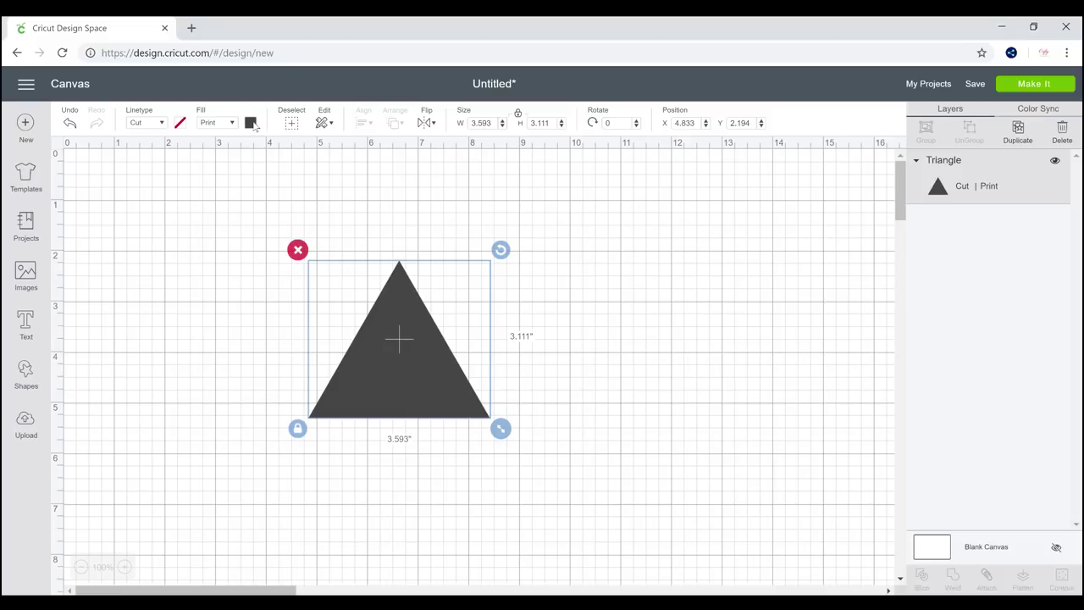
- Keep the triangle's print fill as plain Color and try blue, yellow, navy and red swatches
left_click(252, 124)
left_click(368, 176)
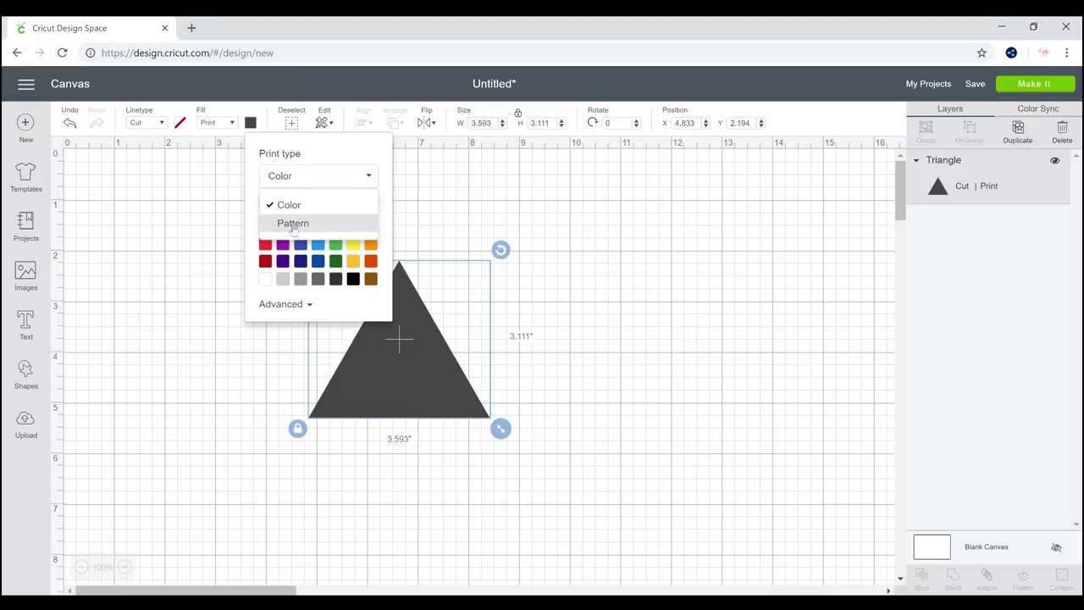
left_click(295, 206)
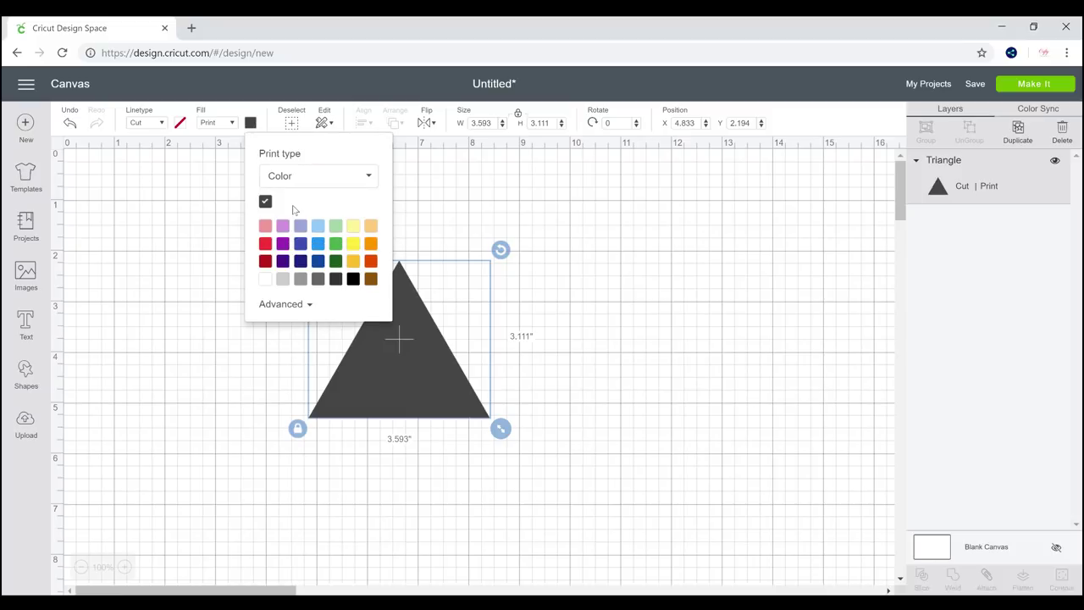
left_click(318, 244)
left_click(354, 247)
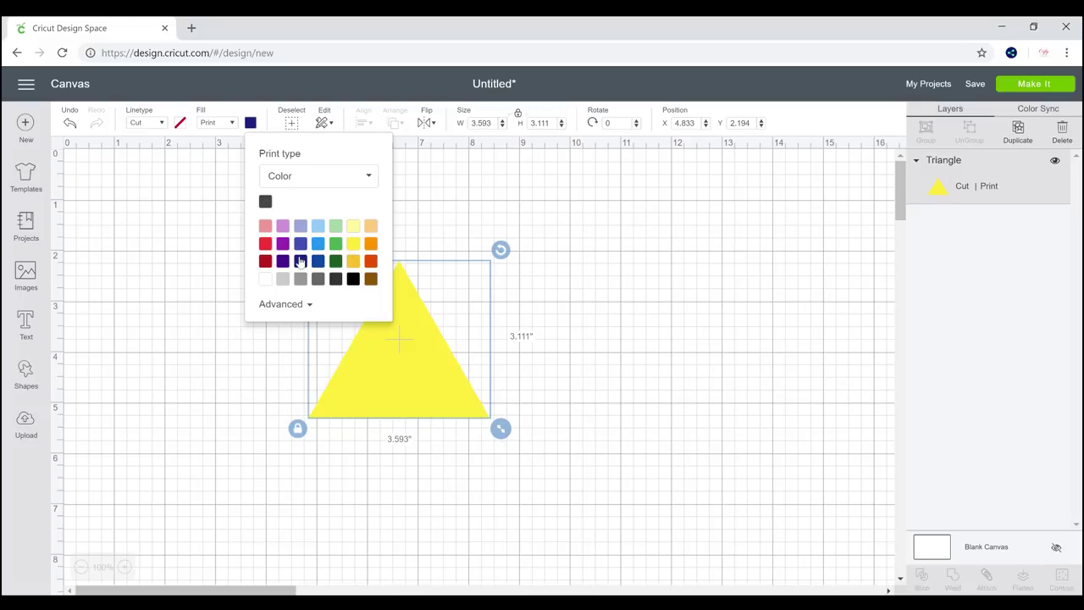
left_click(301, 261)
left_click(265, 244)
- Set a custom dark red #AC4040 print colour, then switch the print type to Pattern
left_click(301, 305)
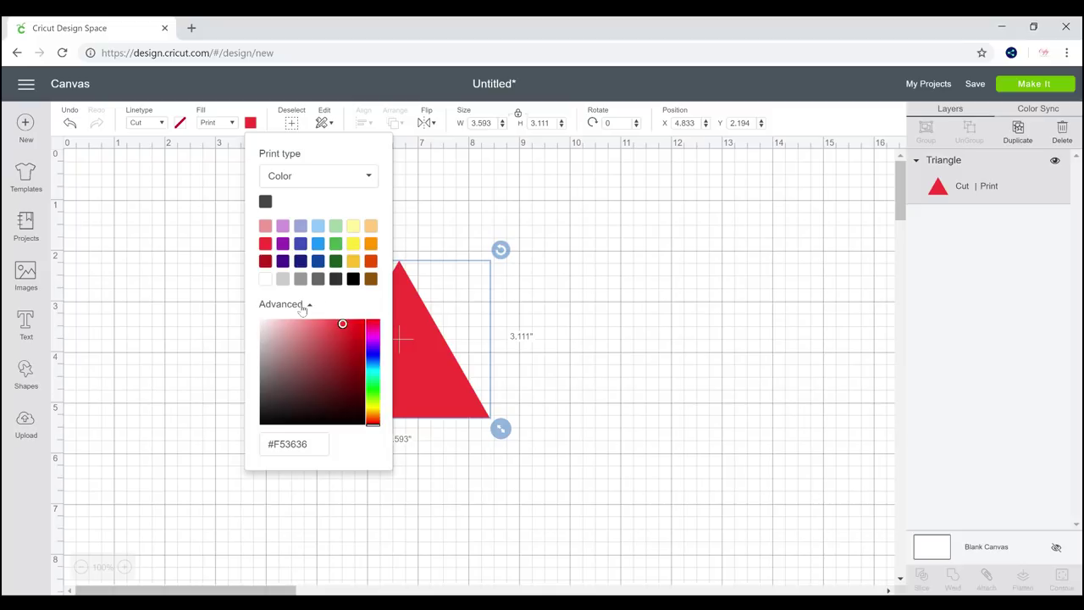
left_click(332, 326)
left_click(326, 354)
left_click(318, 175)
left_click(312, 222)
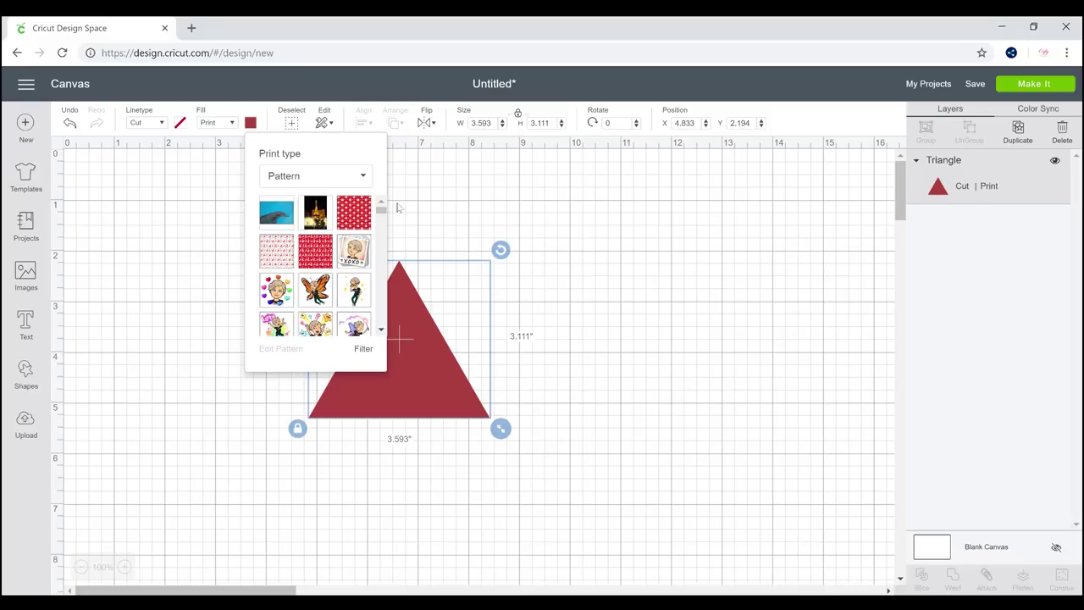
- Apply the yellow dot pattern to the triangle's printed fill
left_click_drag(381, 213, 380, 275)
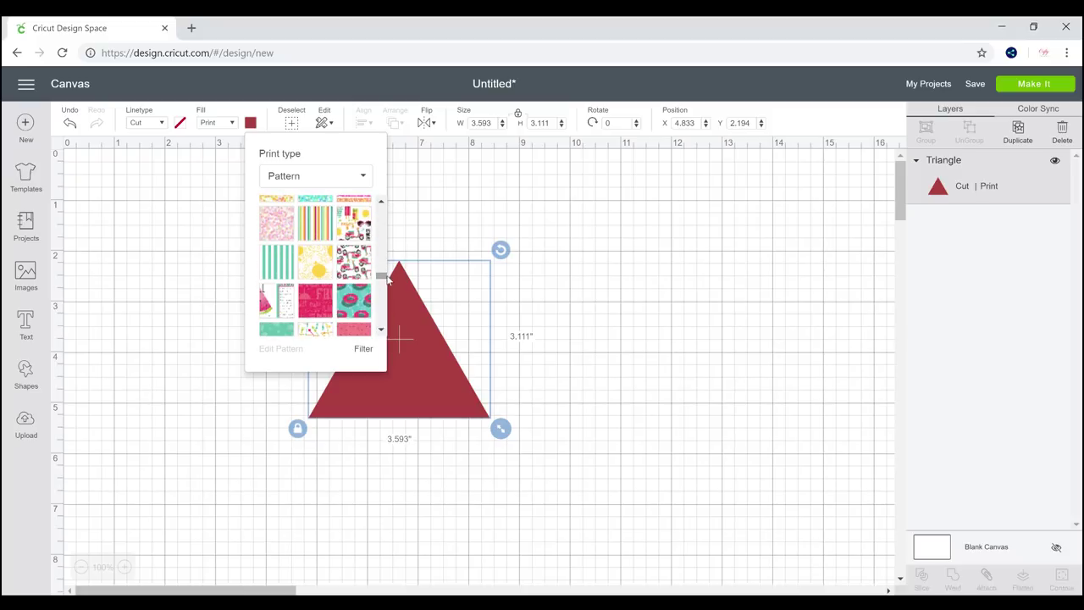
left_click(318, 257)
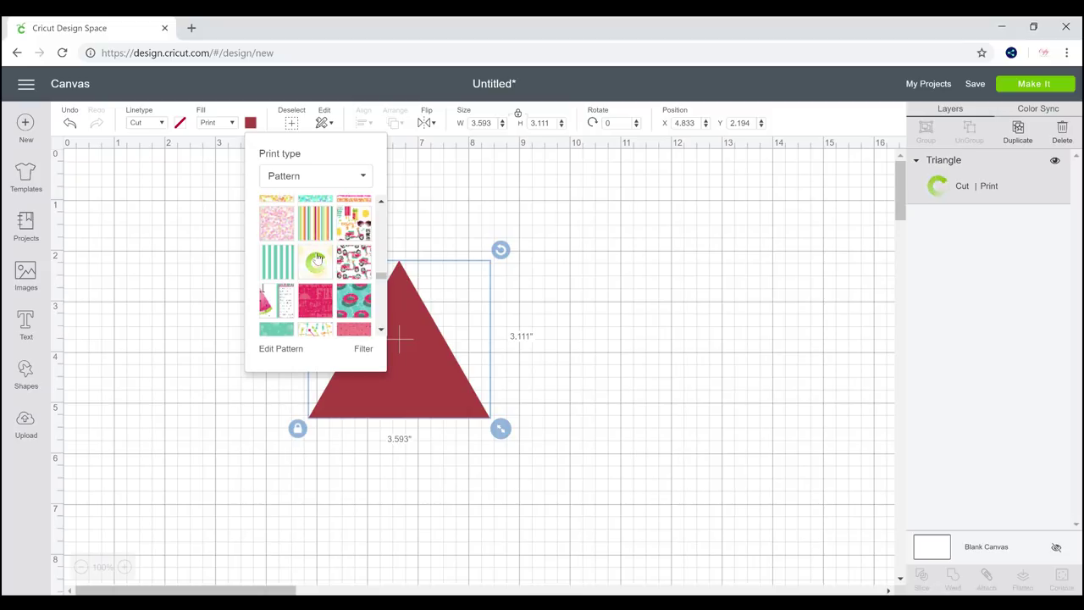
left_click(250, 124)
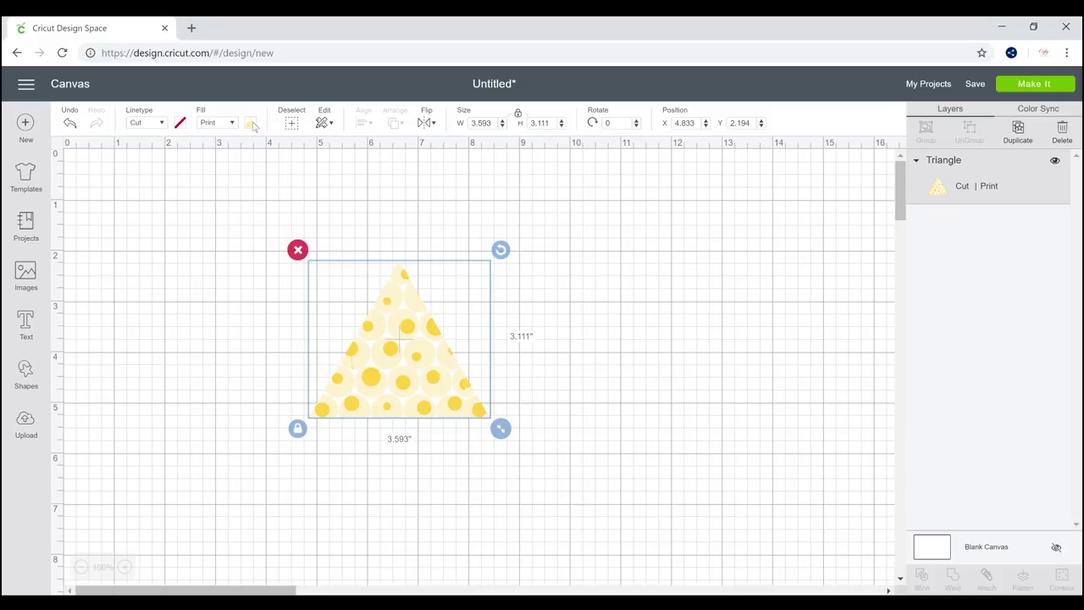
- Set the triangle's Fill to No Fill so it is a plain dark red cut shape, then deselect
left_click(234, 125)
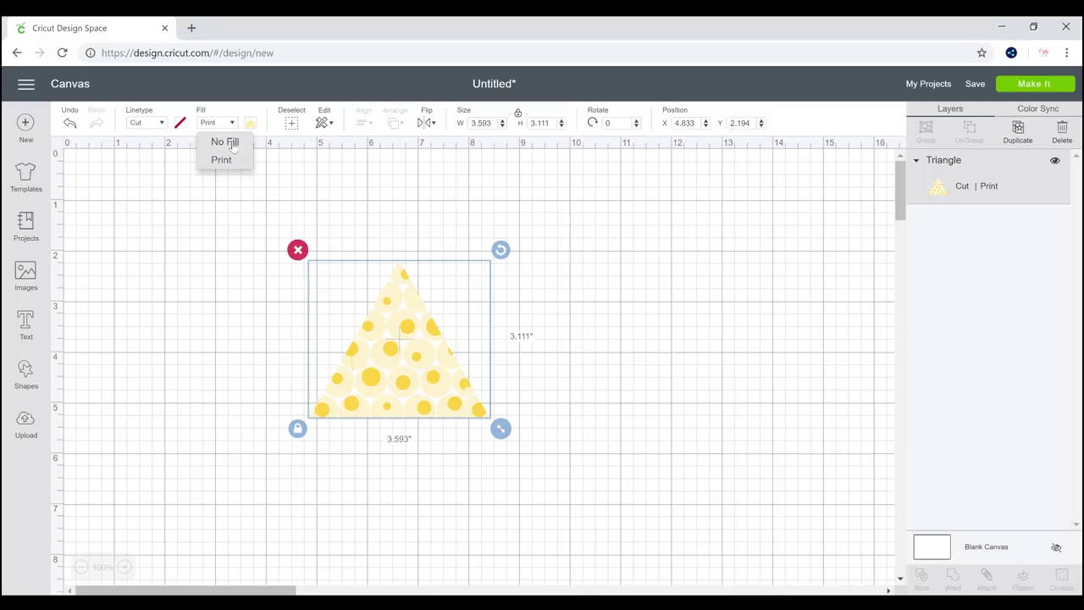
left_click(225, 142)
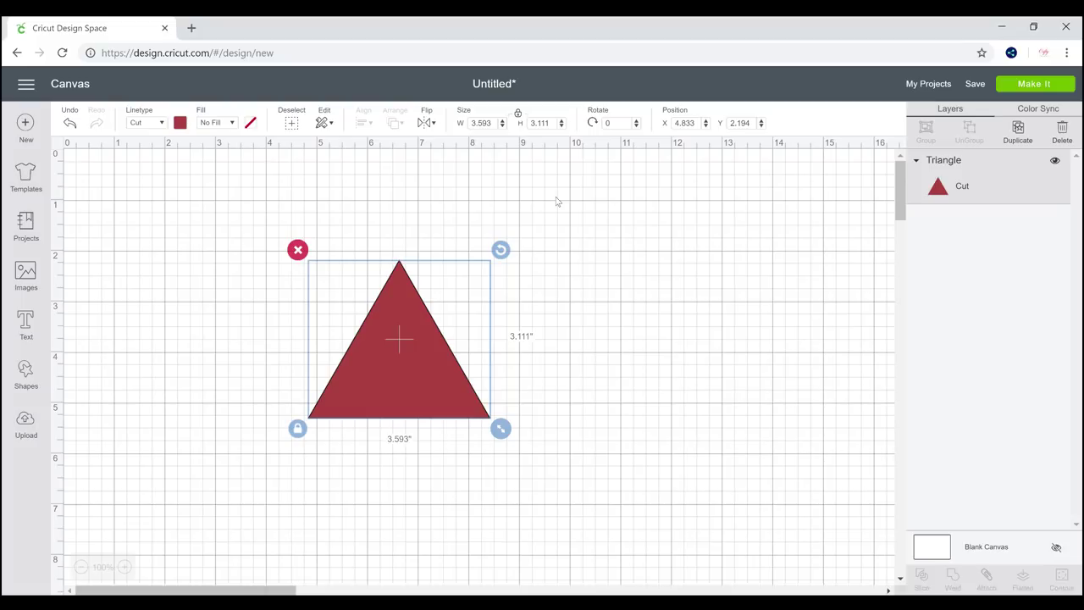
left_click(234, 127)
left_click(555, 306)
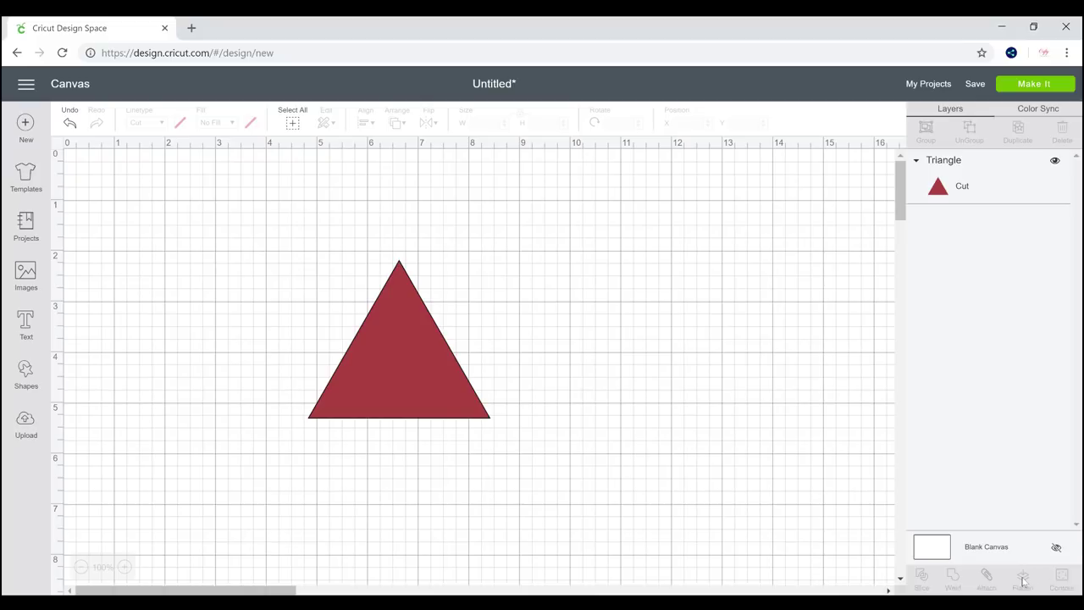
- Recolour the triangle light blue #ABB9E6
left_click(436, 397)
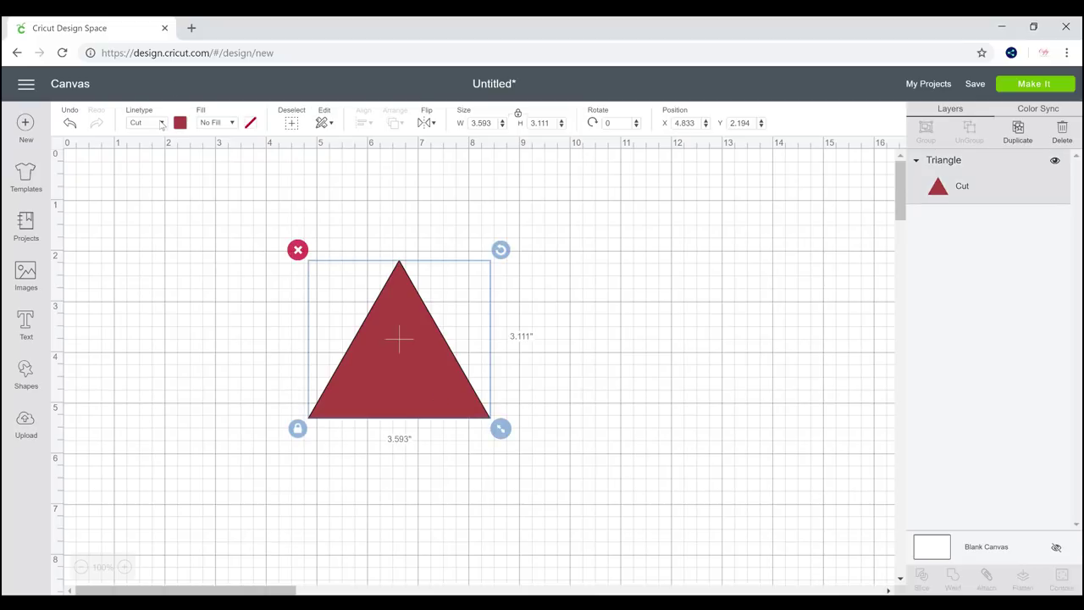
left_click(179, 124)
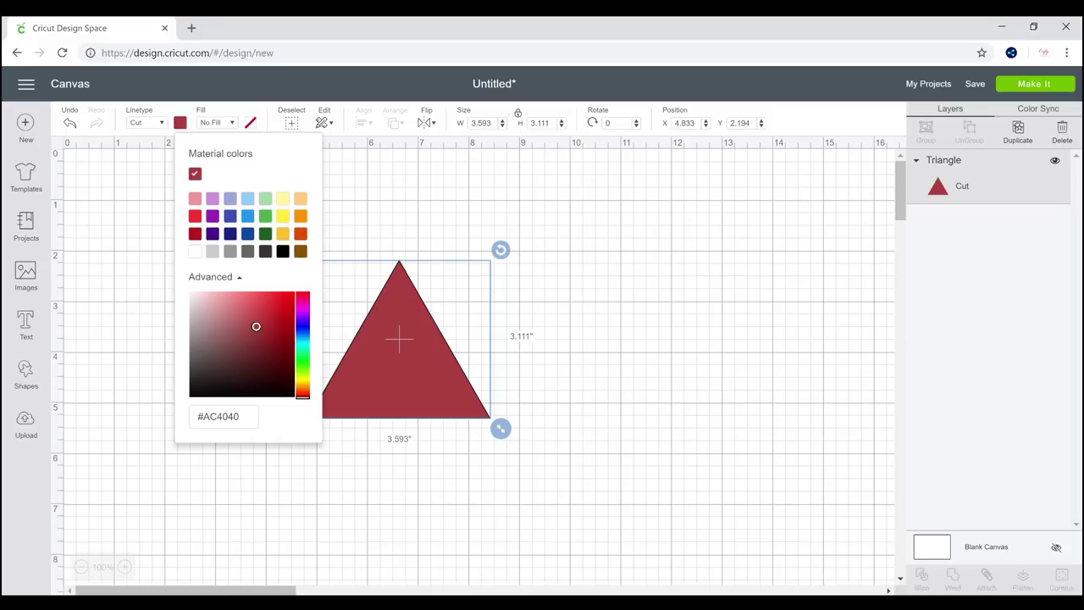
left_click(298, 332)
mouse_move(229, 310)
left_mouse_down()
mouse_move(209, 309)
mouse_move(216, 302)
left_mouse_up()
left_click(152, 285)
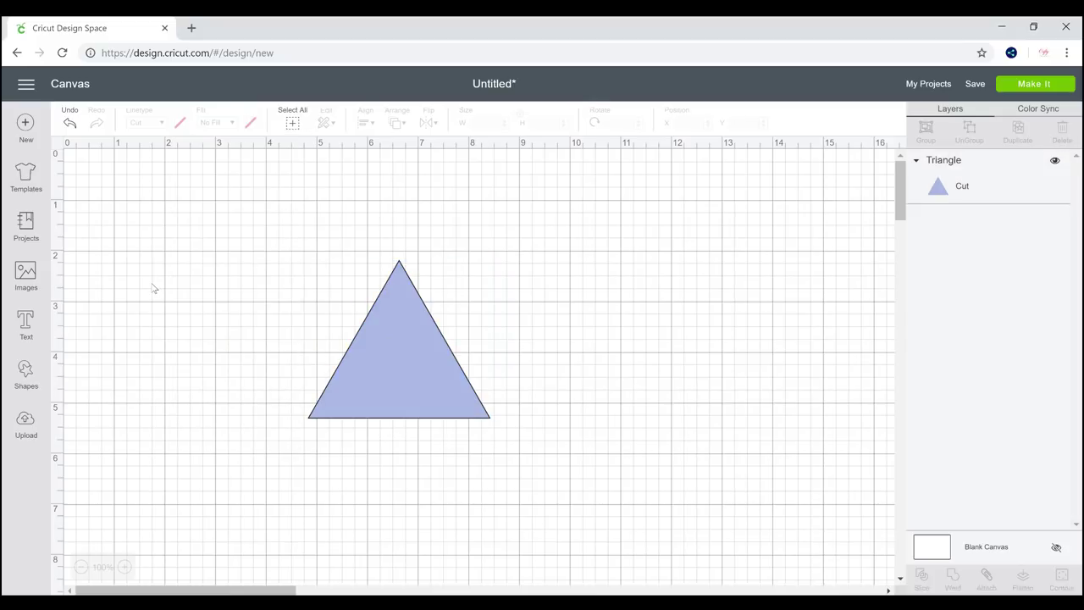
- Add a red star at the triangle's centre, then select both shapes
left_click(26, 375)
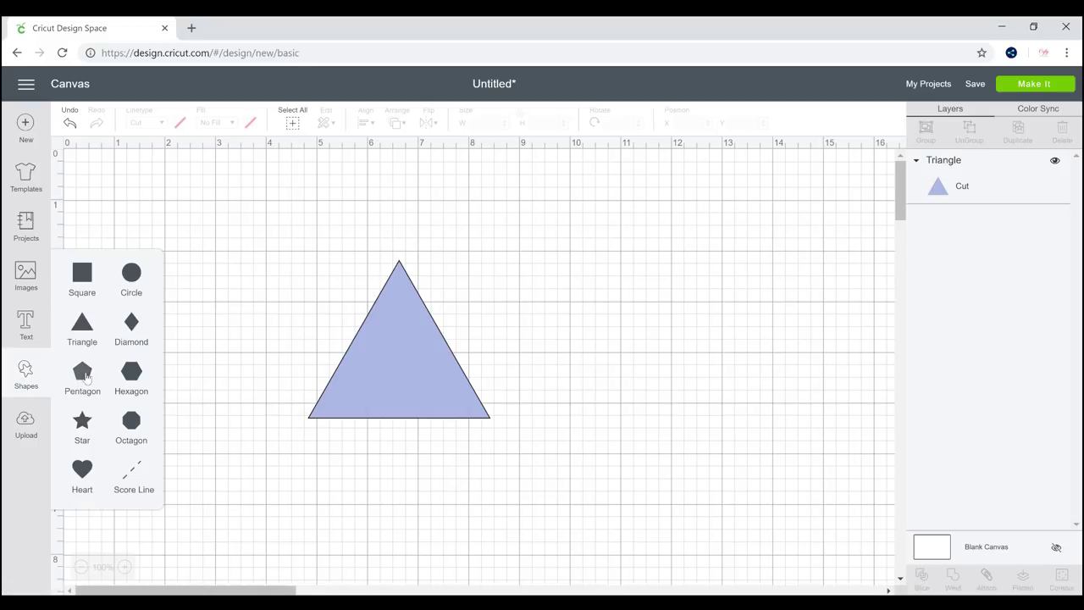
left_click(81, 421)
mouse_move(399, 353)
left_mouse_down()
mouse_move(414, 360)
mouse_move(402, 360)
left_mouse_up()
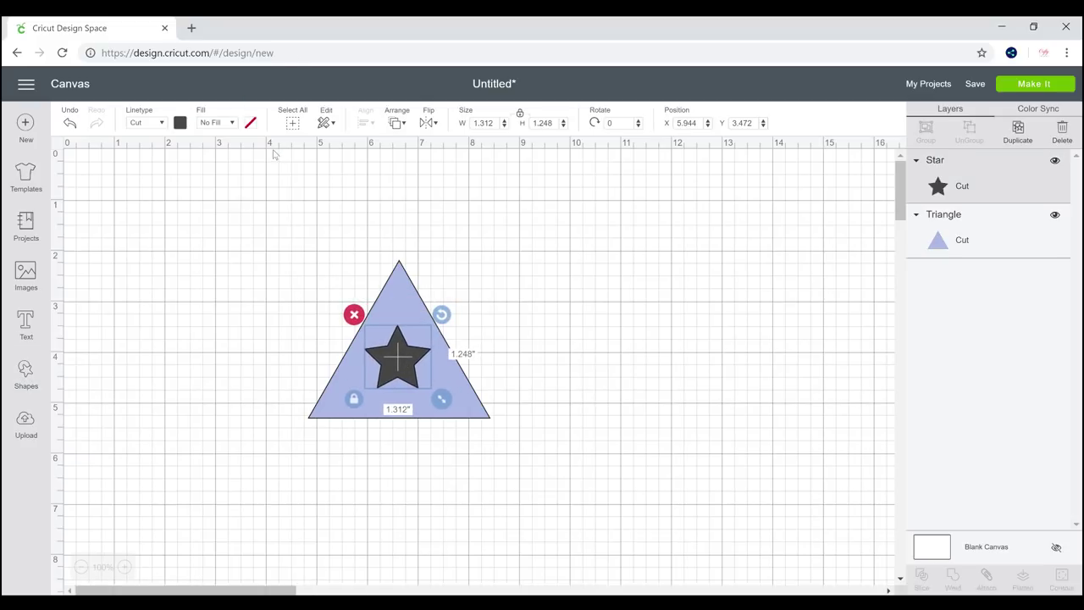
left_click(180, 123)
left_click(270, 297)
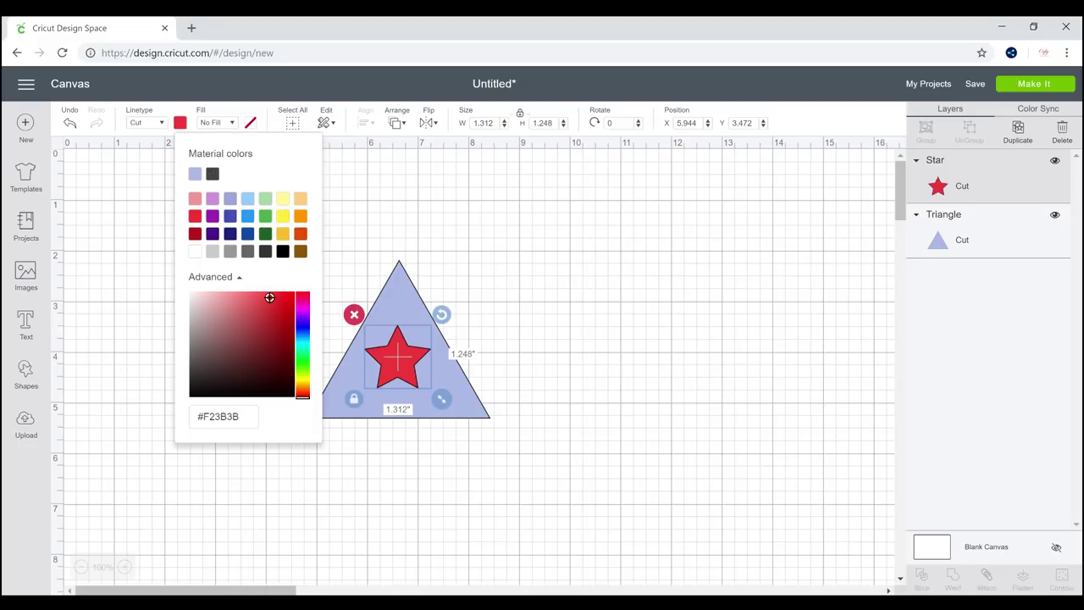
left_click(606, 212)
left_click_drag(556, 177, 279, 511)
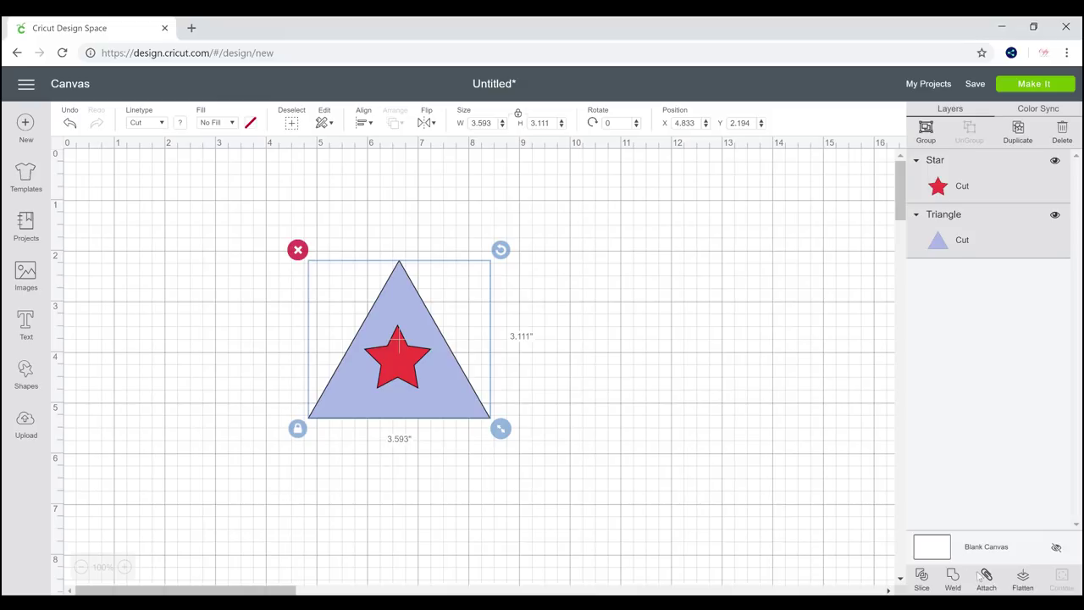
- Flatten and then unflatten the star and triangle so each becomes its own Cut | Print layer
left_click(1023, 577)
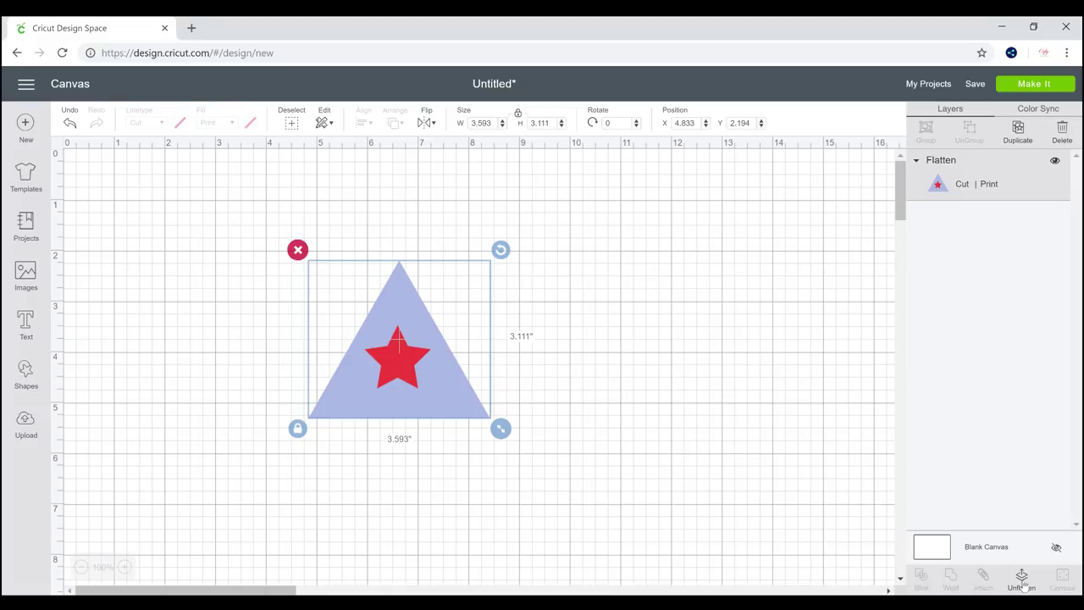
left_click(1022, 580)
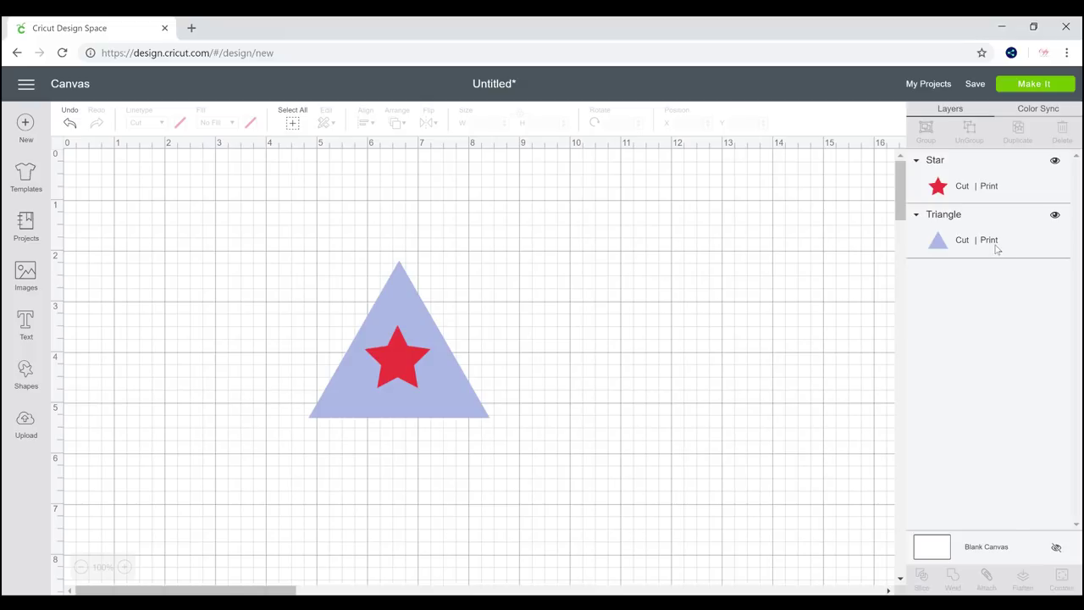
left_click(415, 360)
left_click(400, 296)
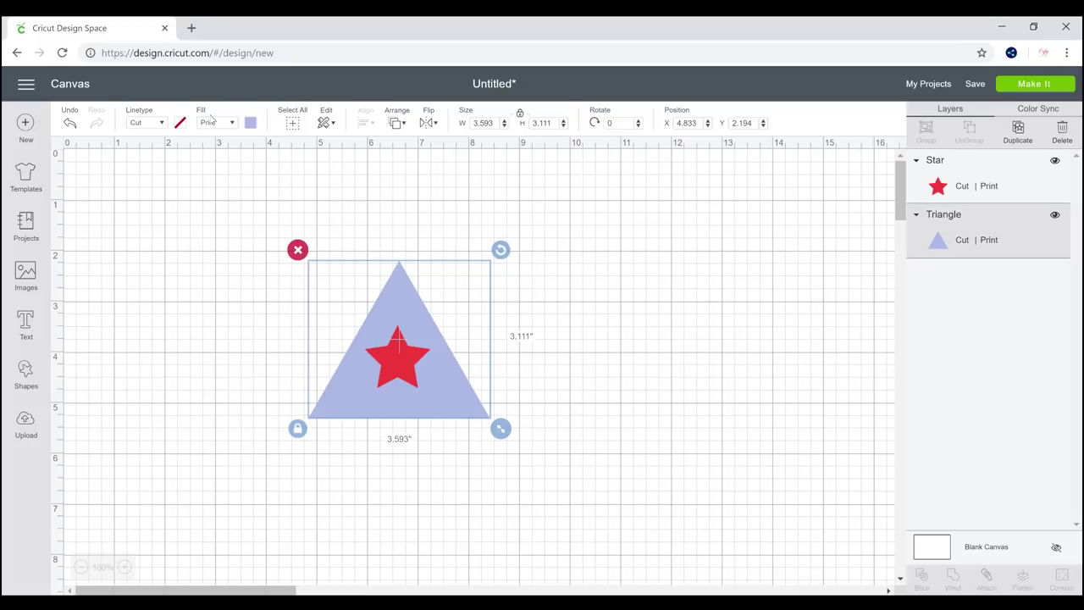
- Set the triangle's and star's Fill to No Fill, then select all and delete both shapes
left_click(233, 123)
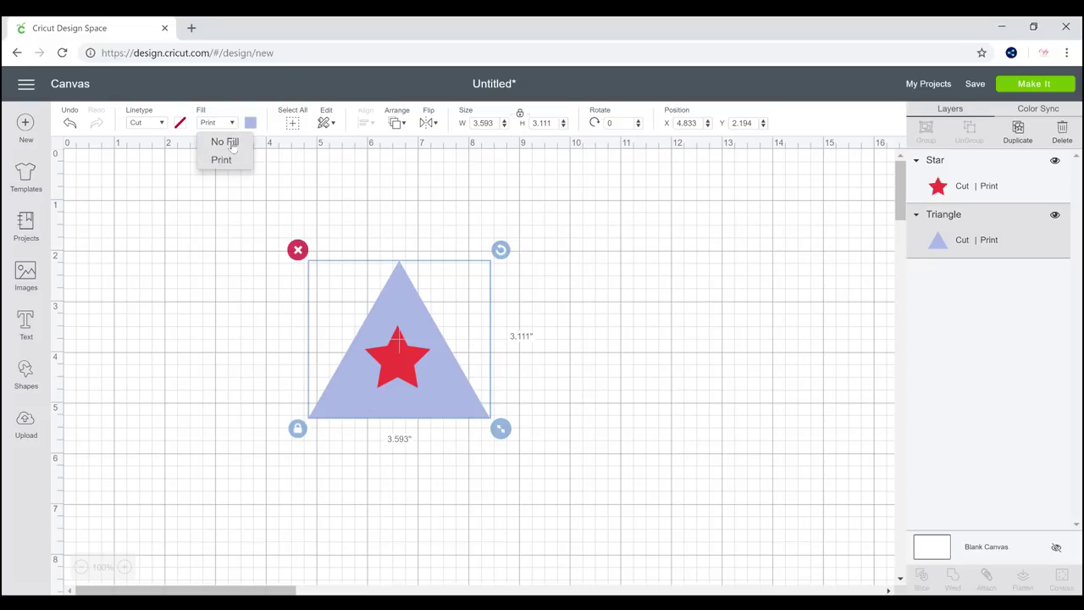
left_click(232, 146)
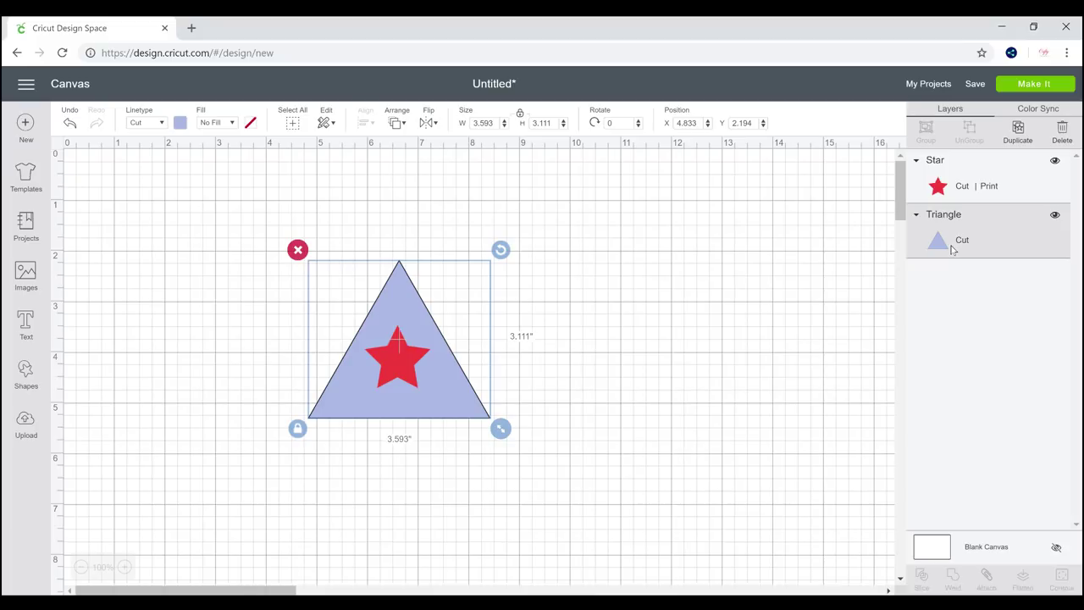
left_click(405, 352)
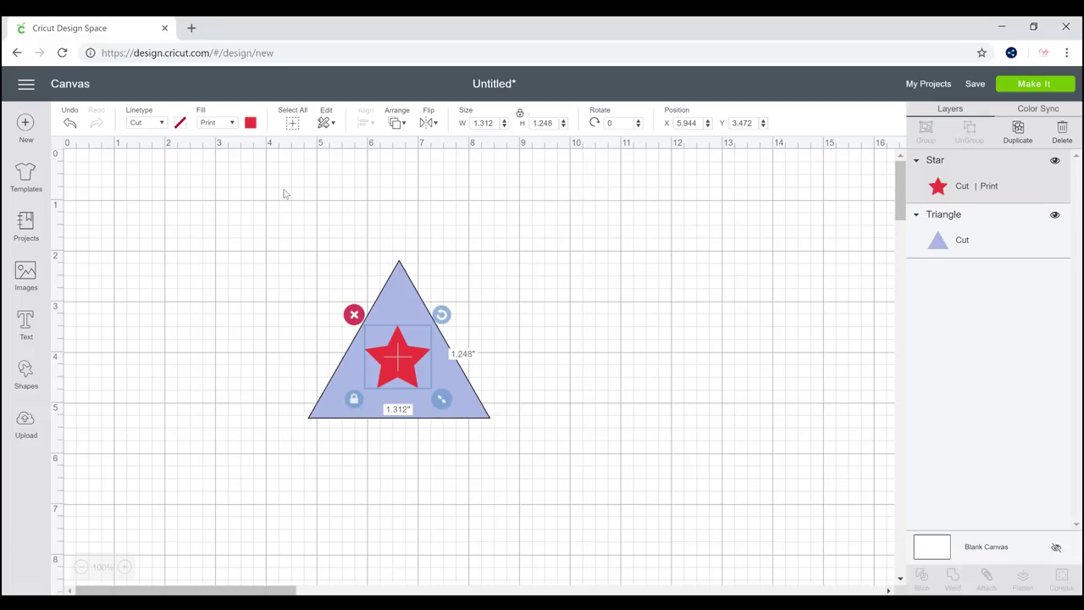
left_click(235, 126)
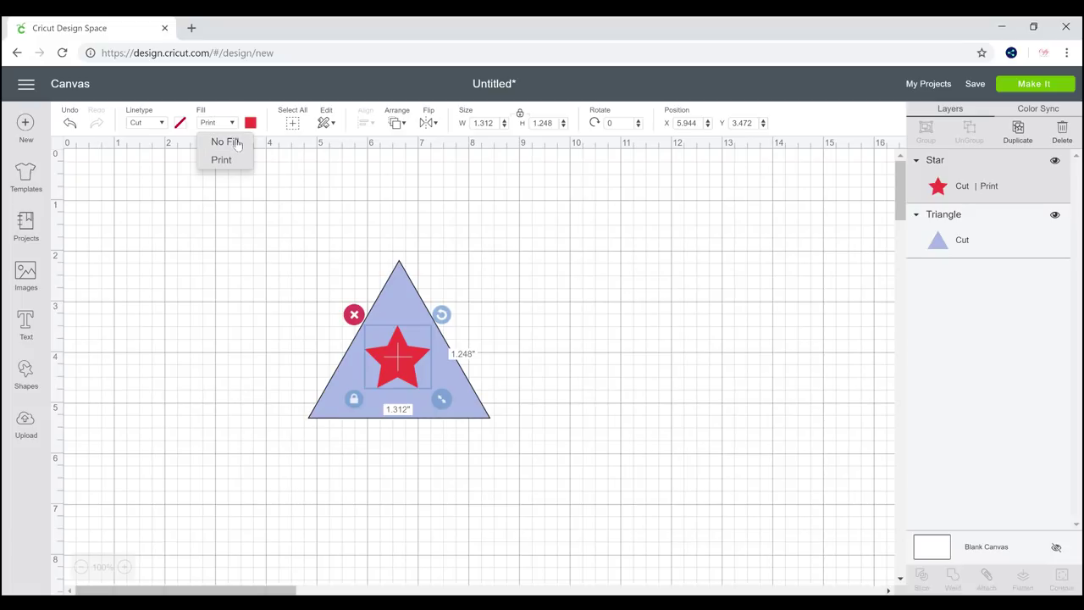
left_click(237, 144)
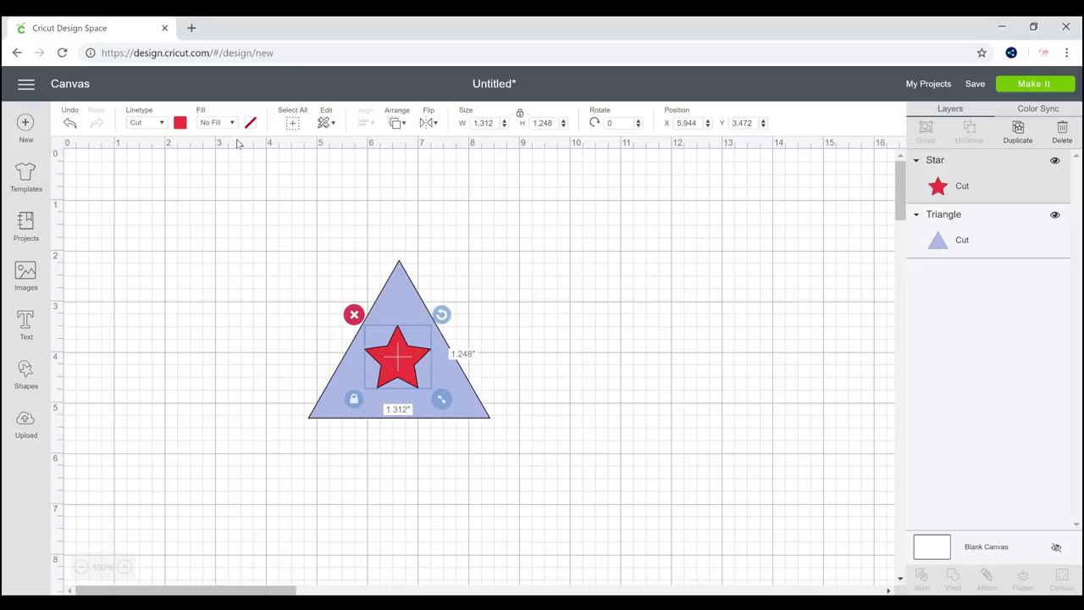
key("ctrl+a")
key("Delete")
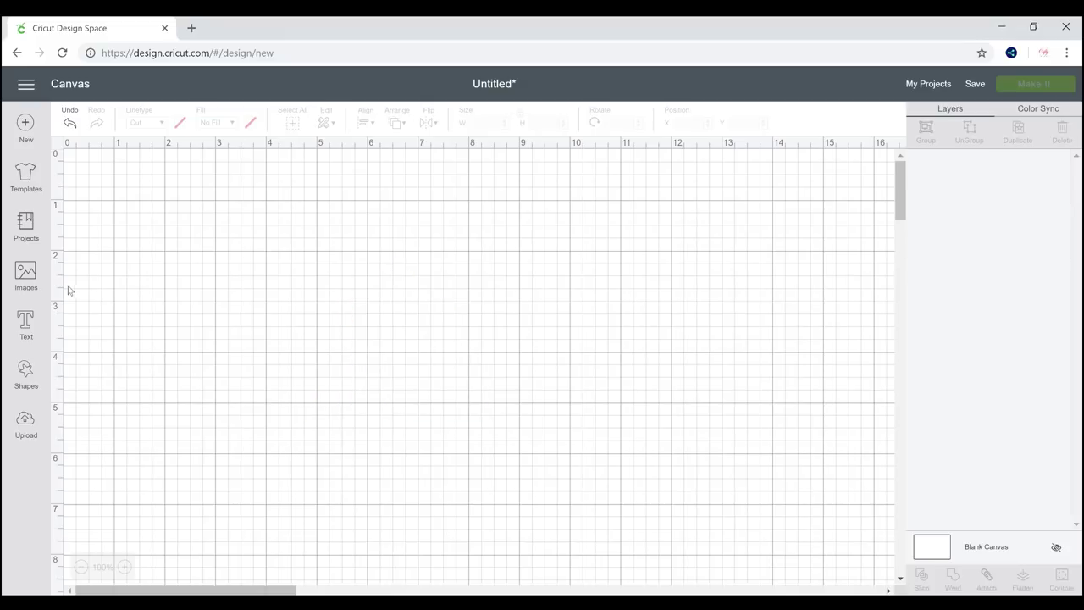
- Insert the squirrel image from the image library and ungroup it into layers
left_click(25, 271)
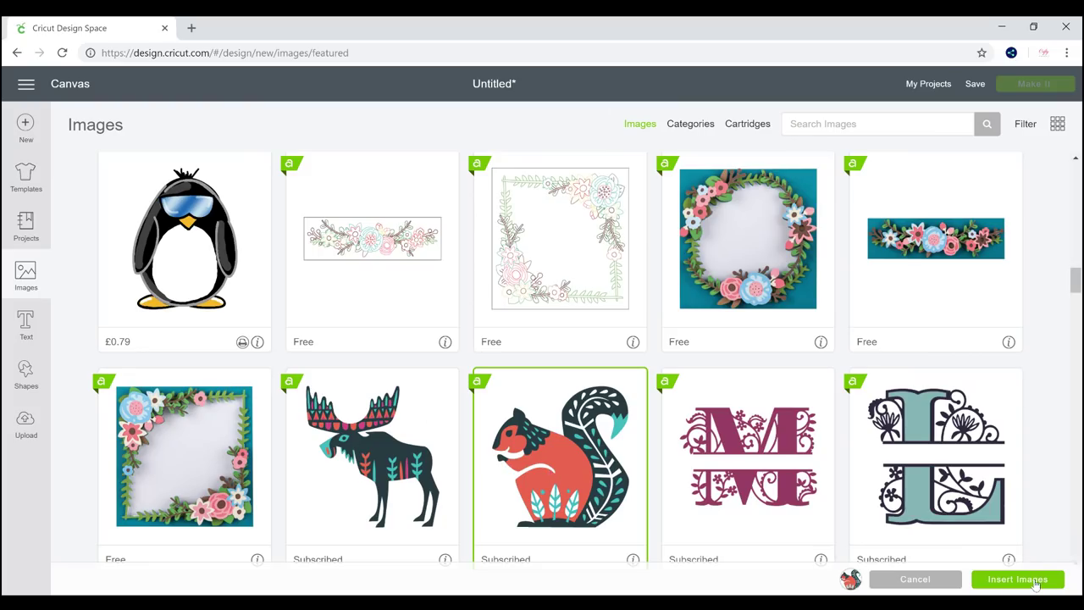
left_click(1017, 579)
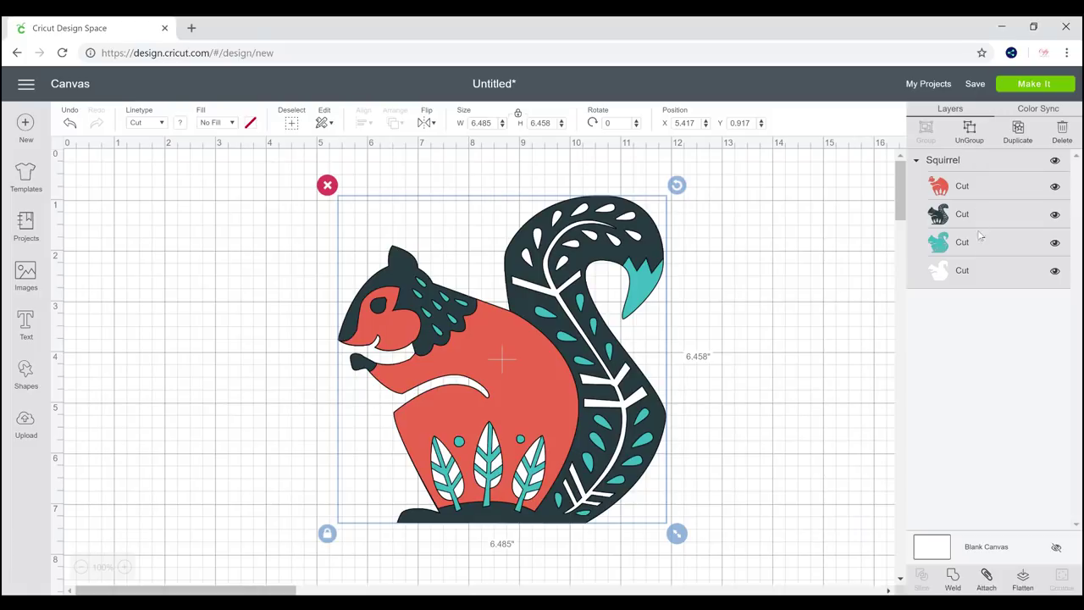
left_click(970, 131)
- Make the squirrel's body layer purple, set its Fill to Print, and change the print colour to red
left_click(162, 123)
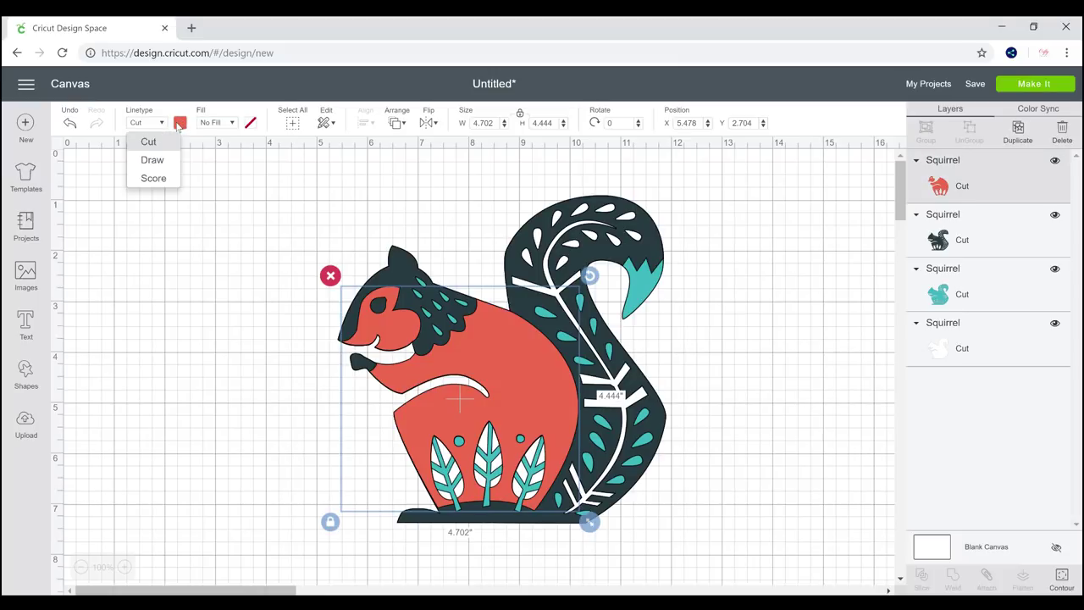
left_click(180, 123)
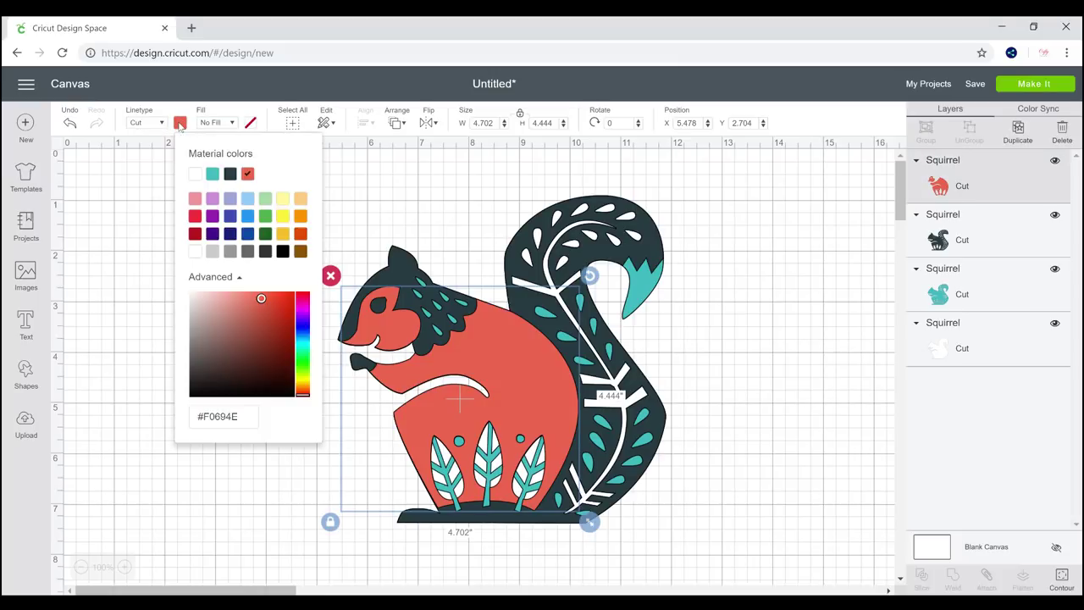
left_click(212, 216)
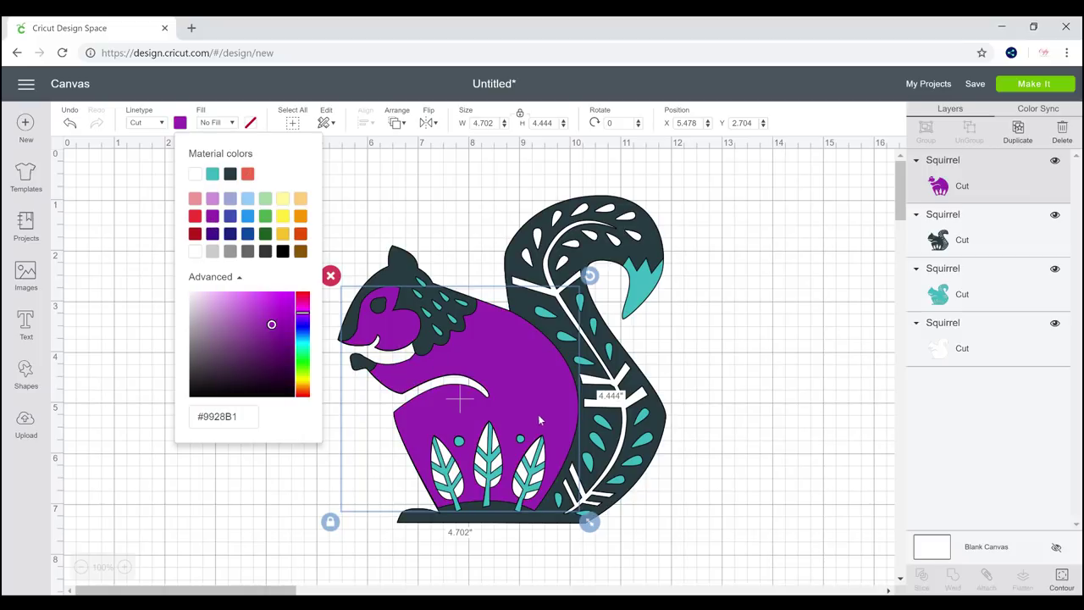
left_click(233, 123)
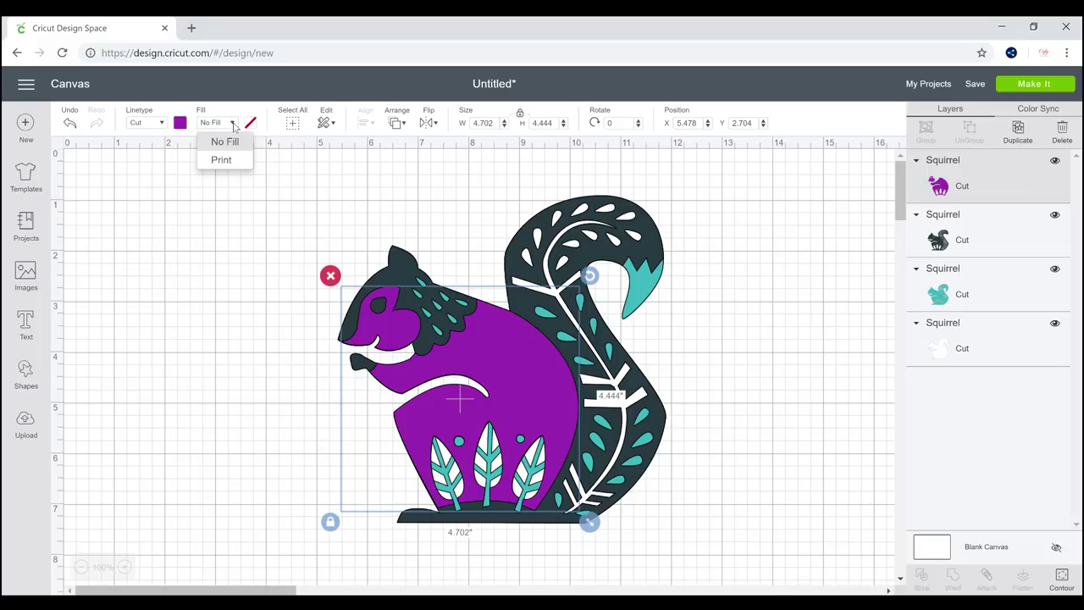
left_click(230, 167)
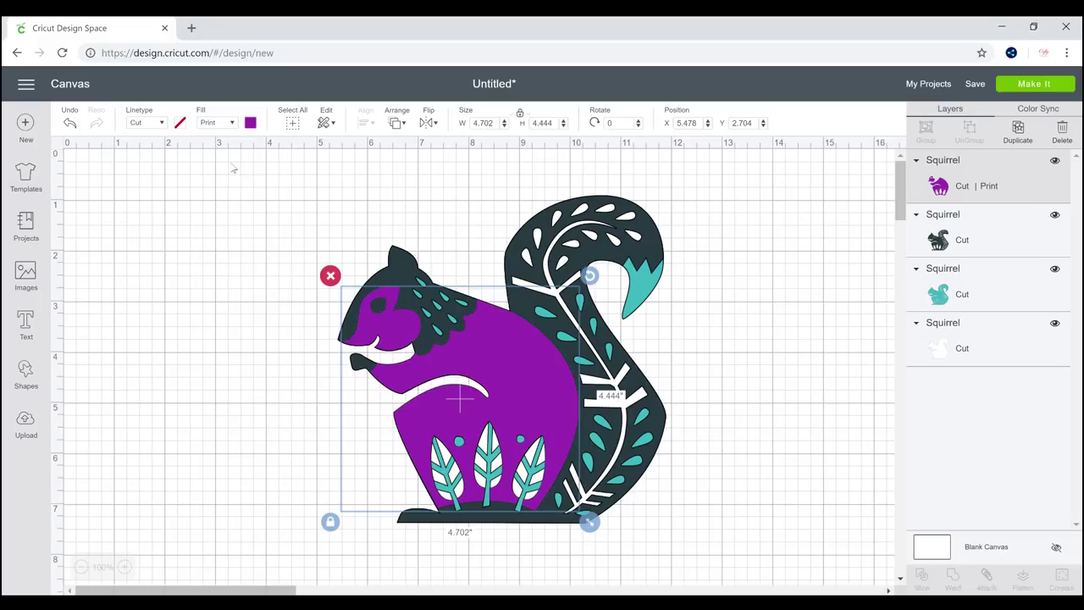
left_click(250, 123)
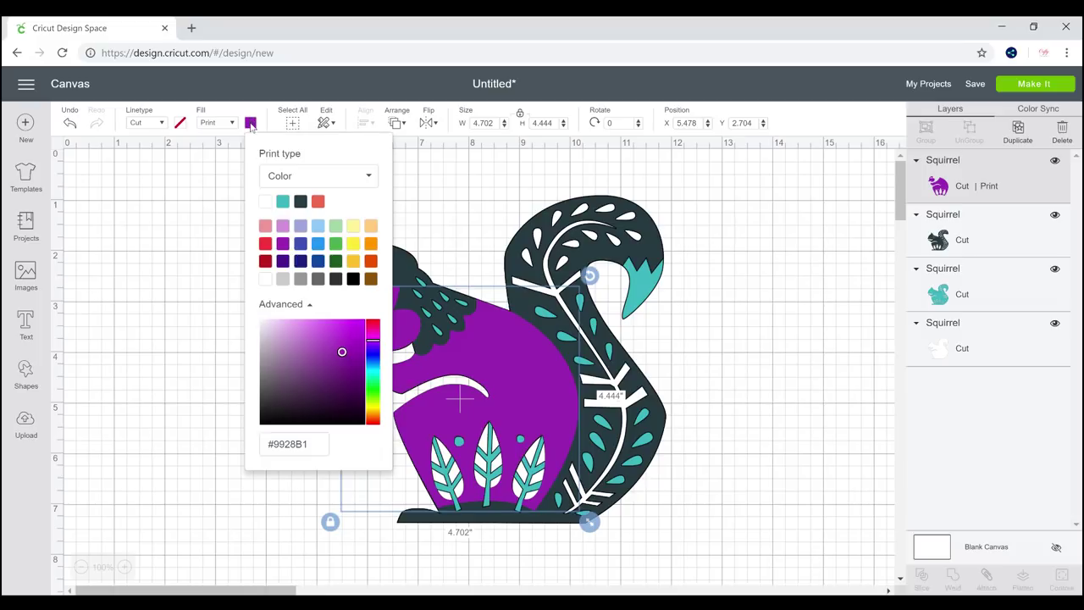
left_click(267, 243)
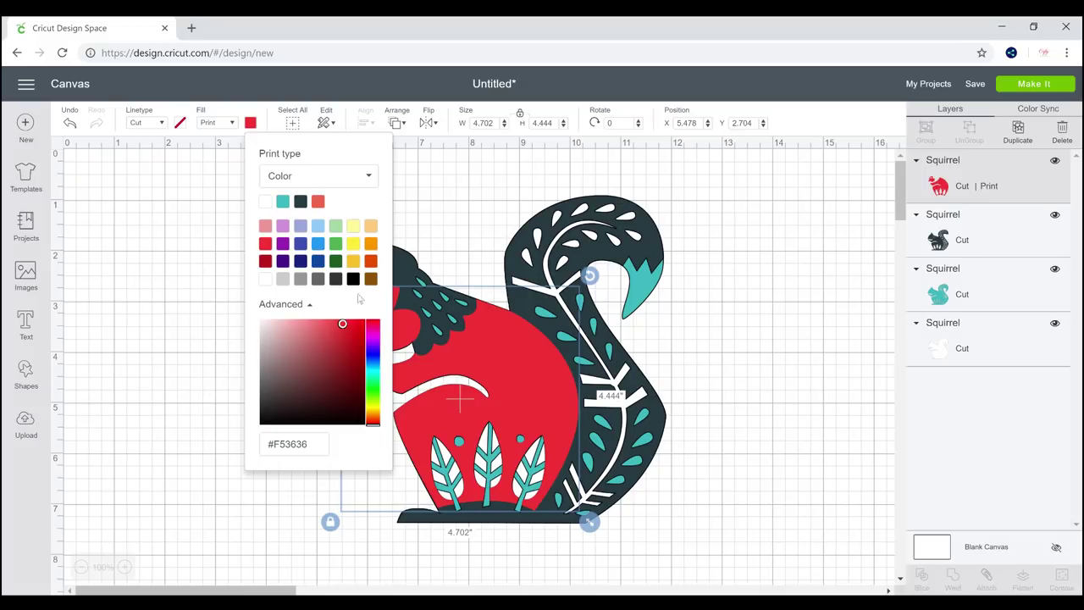
left_click(230, 118)
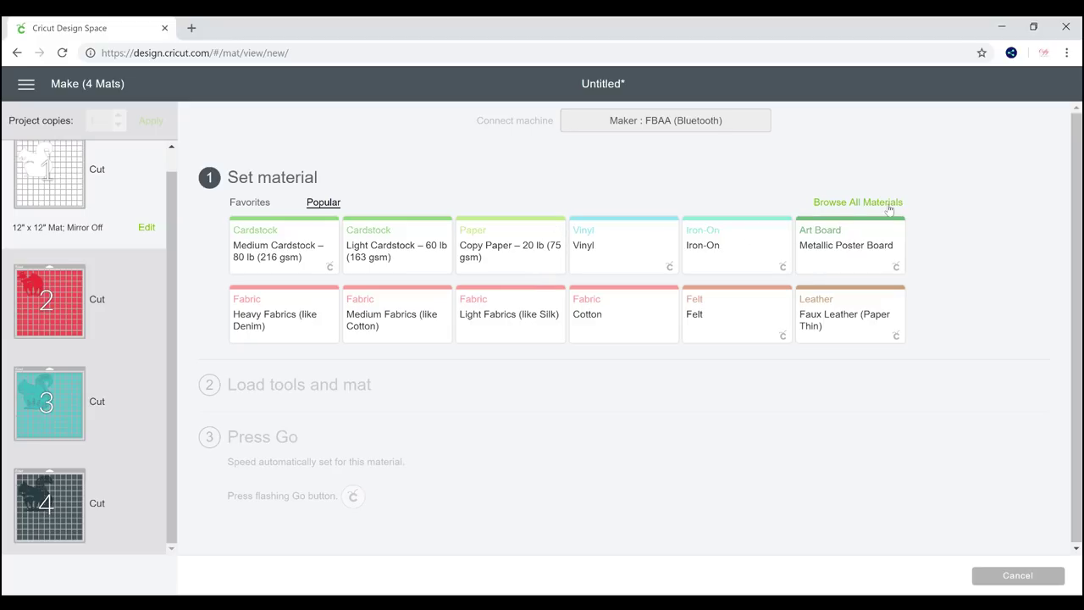
left_click(889, 203)
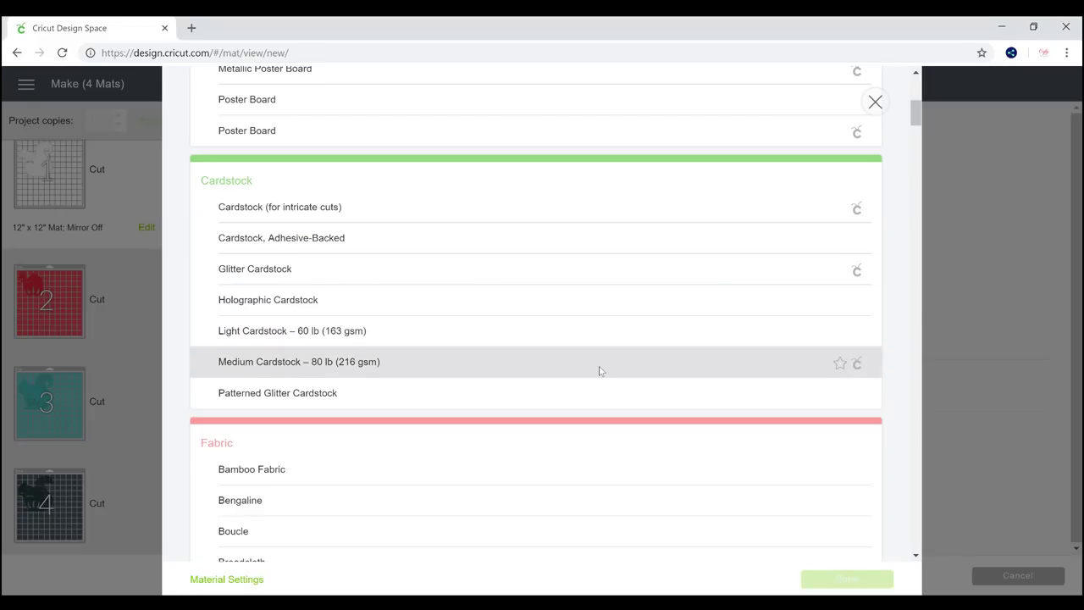
scroll(338, 260, "down", 10)
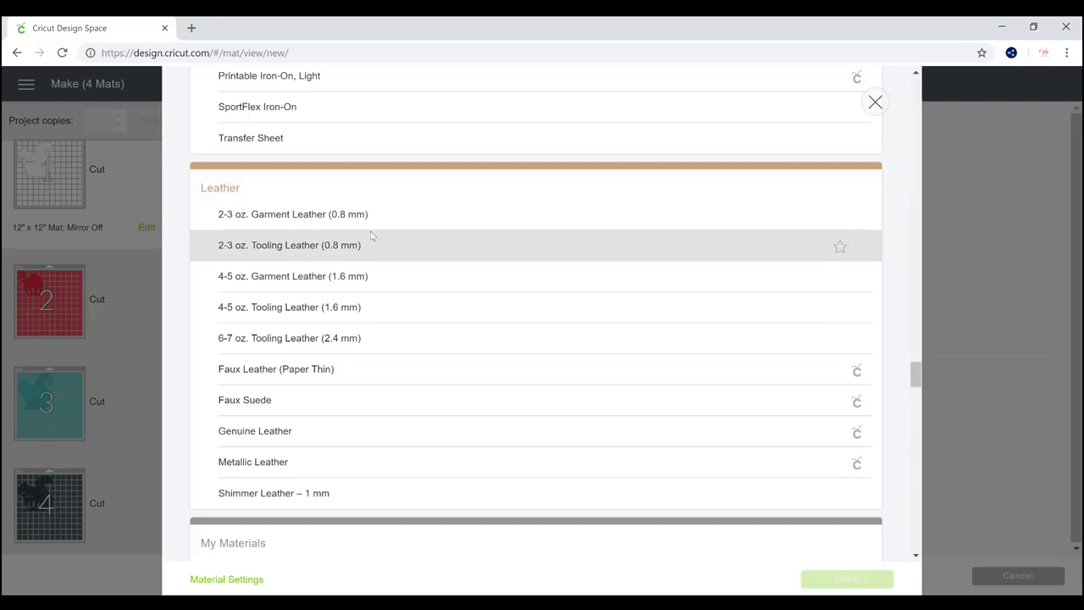
scroll(280, 169, "down", 5)
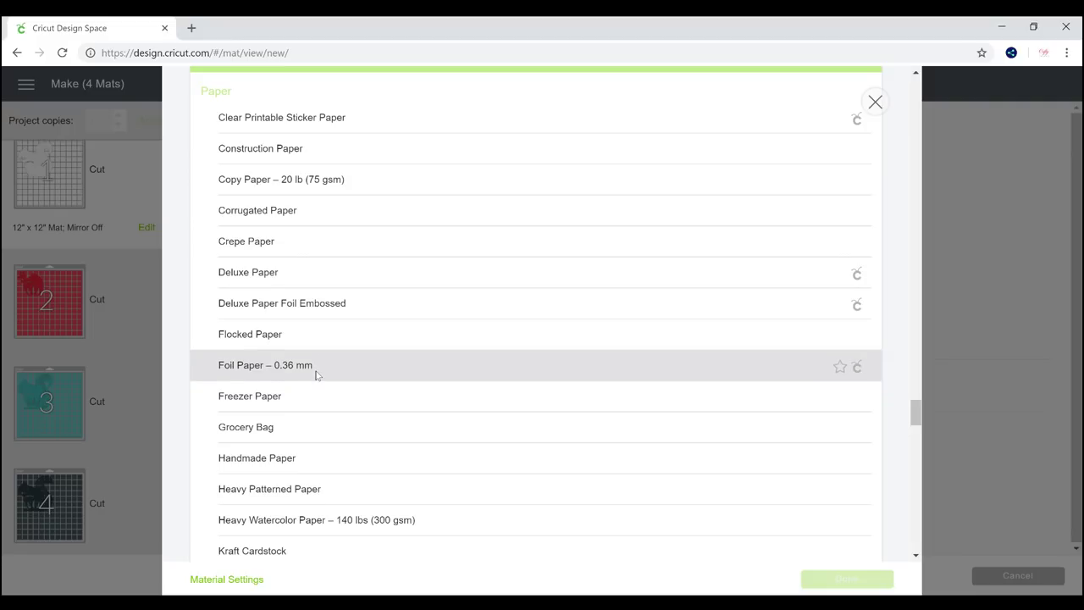
scroll(316, 376, "down", 5)
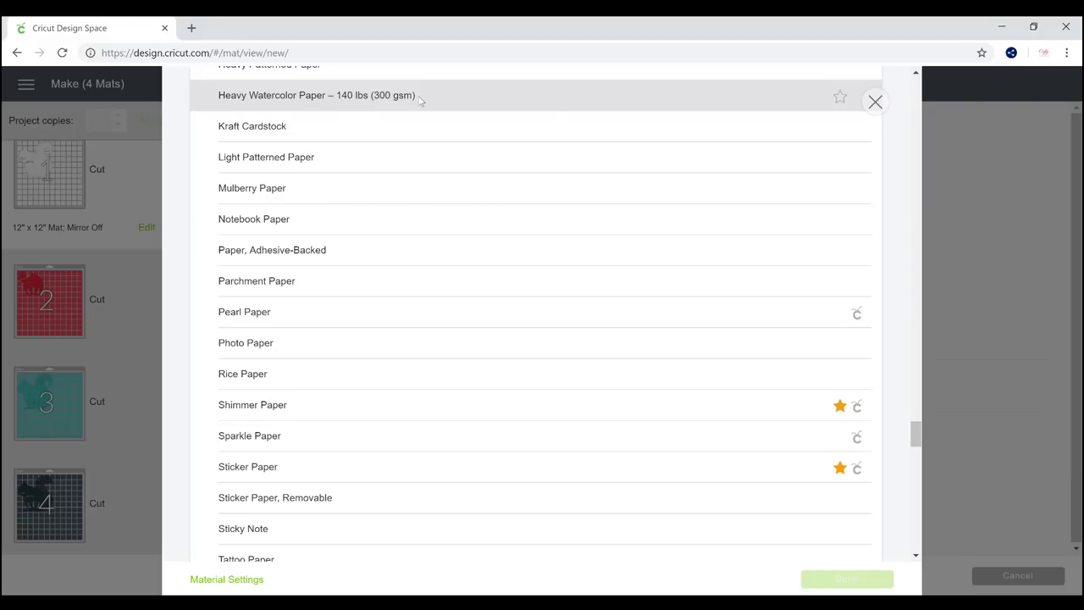
scroll(343, 285, "down", 10)
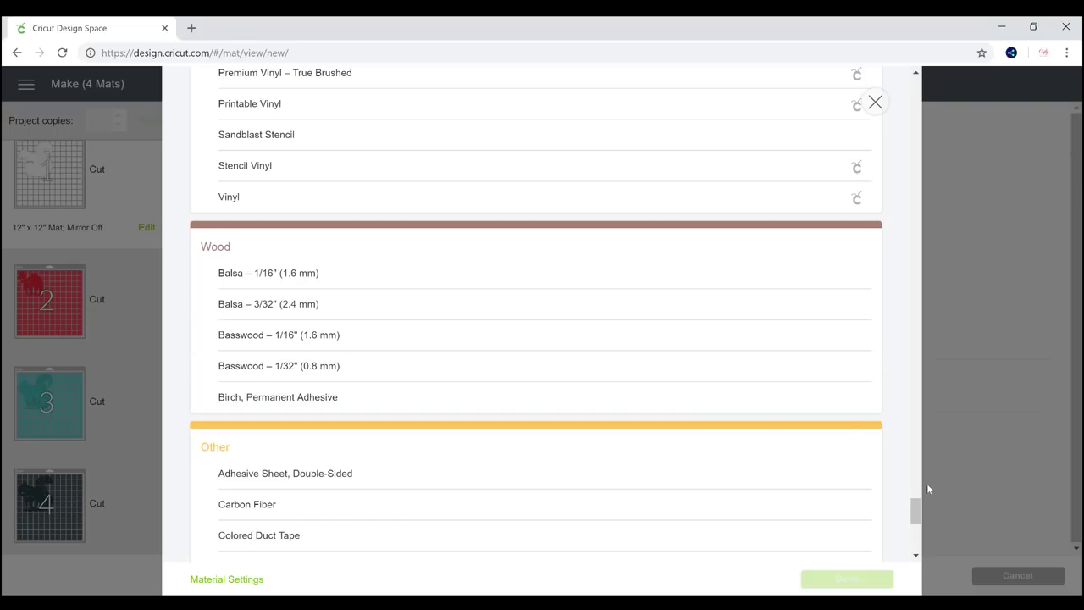
left_click(1055, 258)
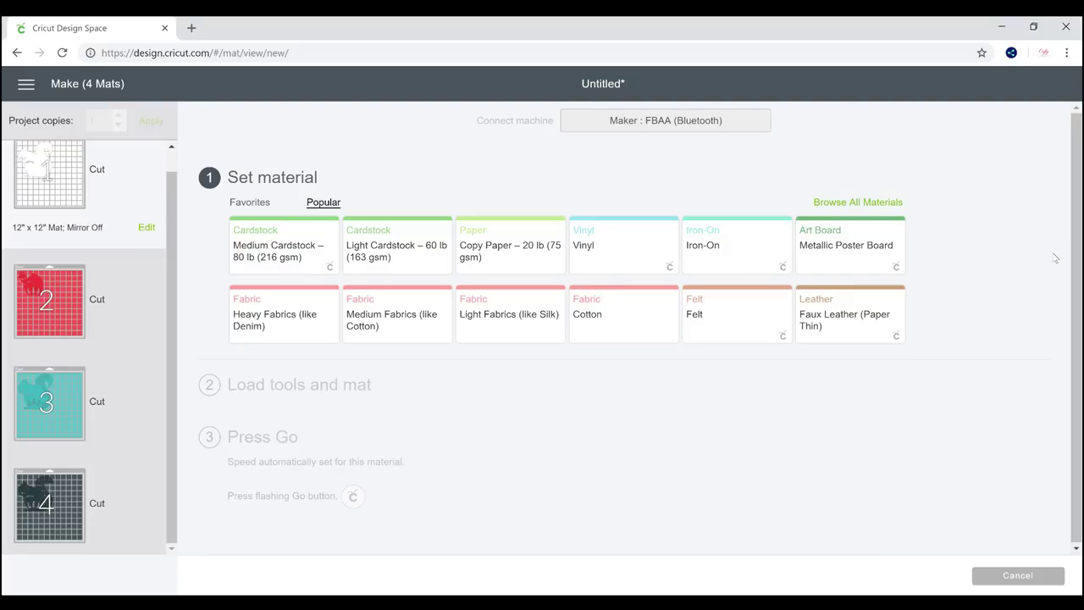